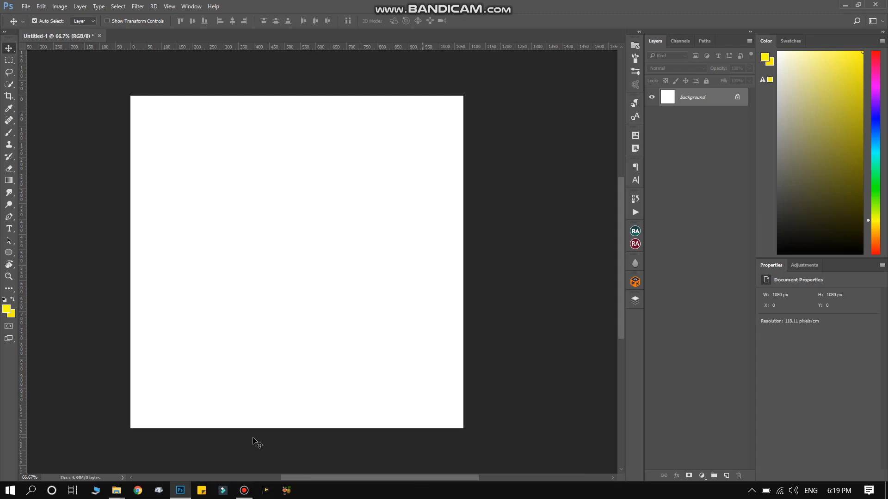
- Place daniel-radcliffe-busy-tonight-february-2019-1561630697.jpg from the Downloads folder into the blank document
mouse_move(116, 490)
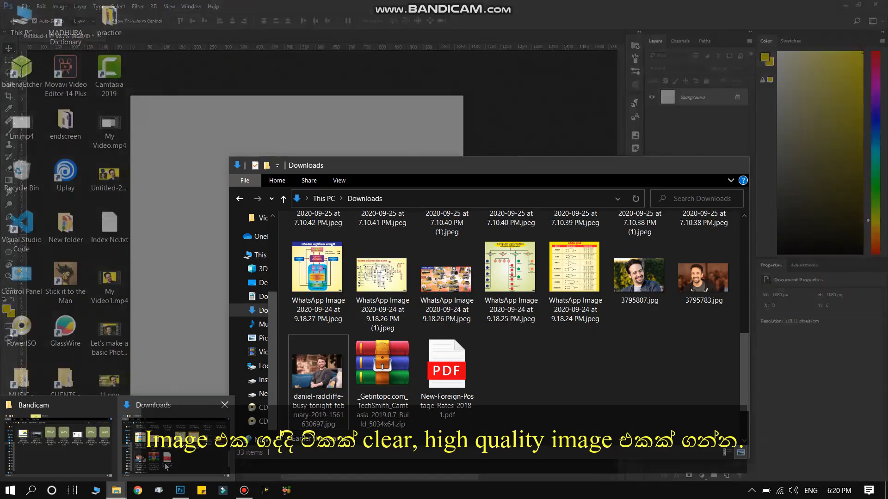
left_click(166, 467)
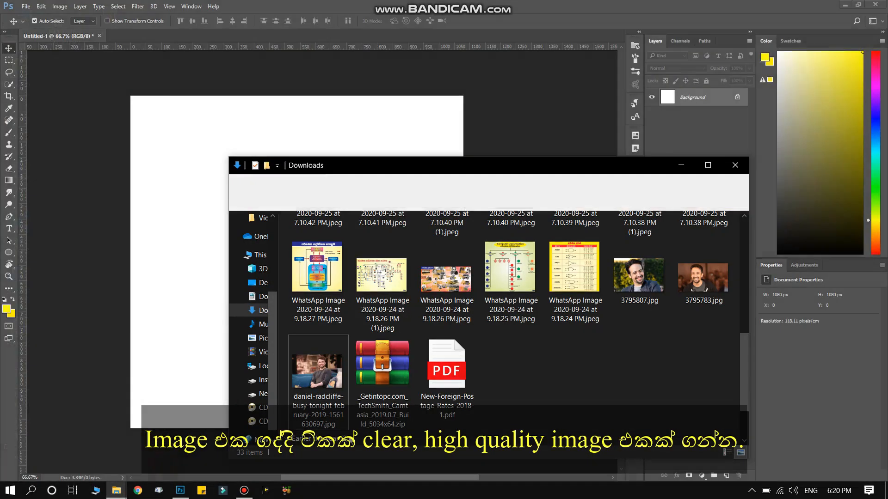
left_click_drag(317, 370, 122, 353)
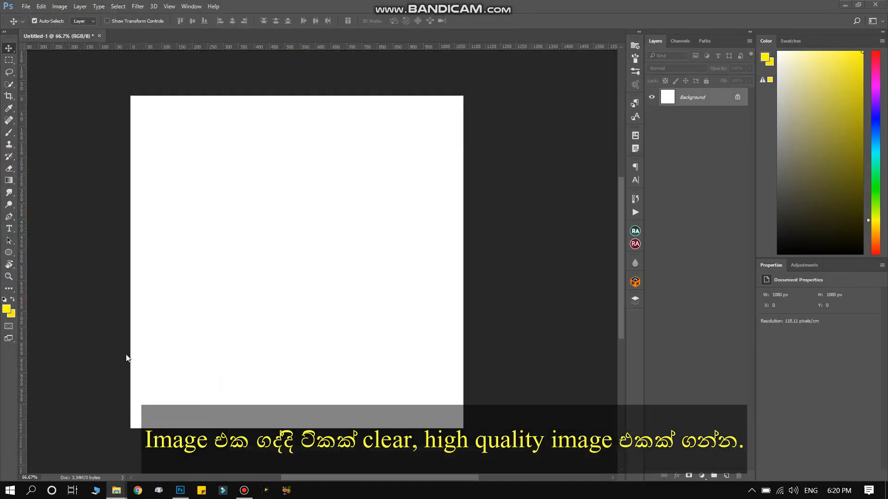
key("Return")
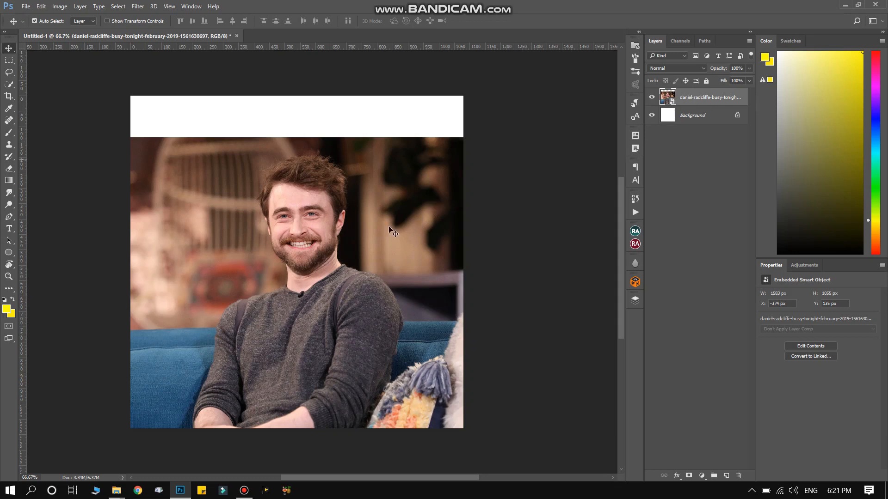
- Rename the placed photo layer as original
double_click(701, 98)
type("original")
key("Return")
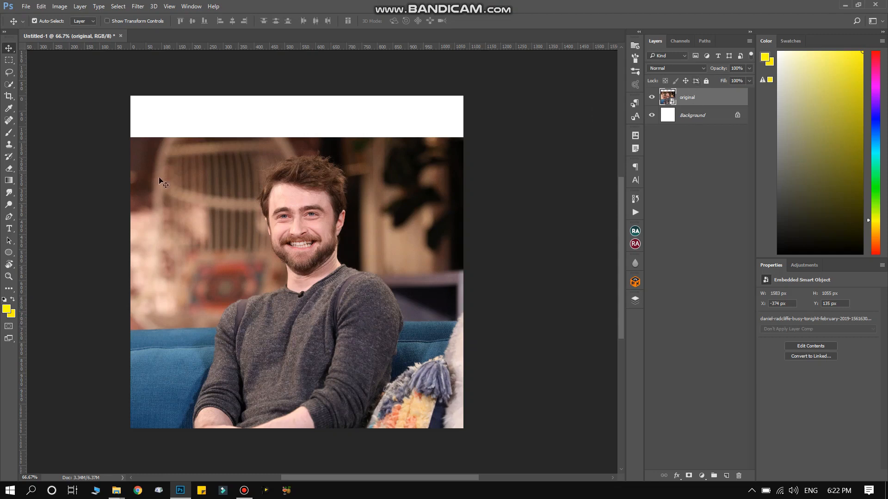
- Use Select and Mask on the original layer with 71% preview transparency to quick-select the man's head, torso and arms
left_click(119, 6)
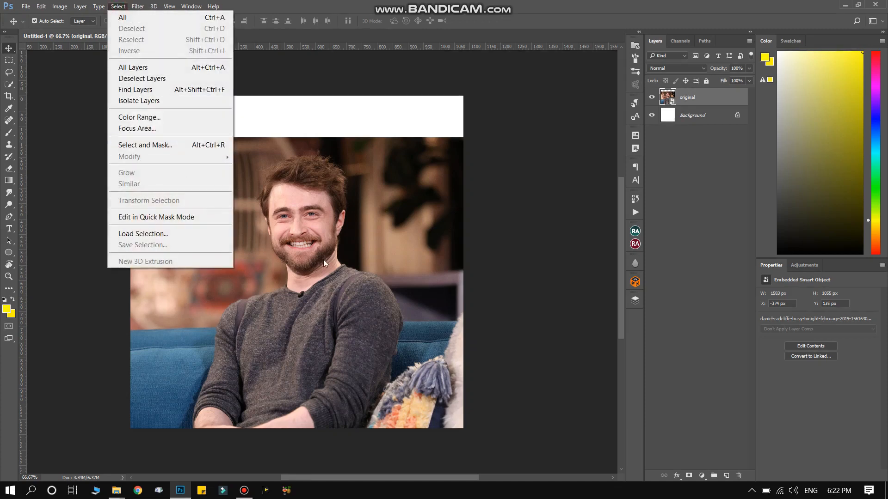
left_click(196, 147)
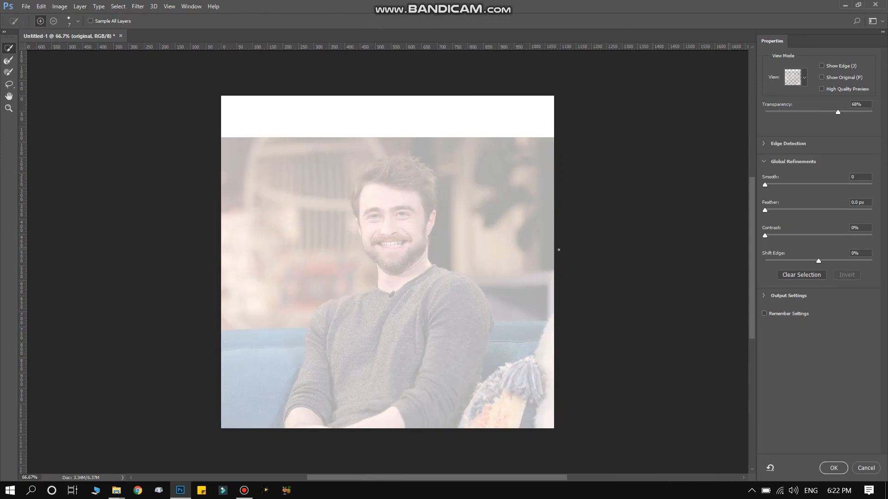
left_click_drag(835, 111, 840, 141)
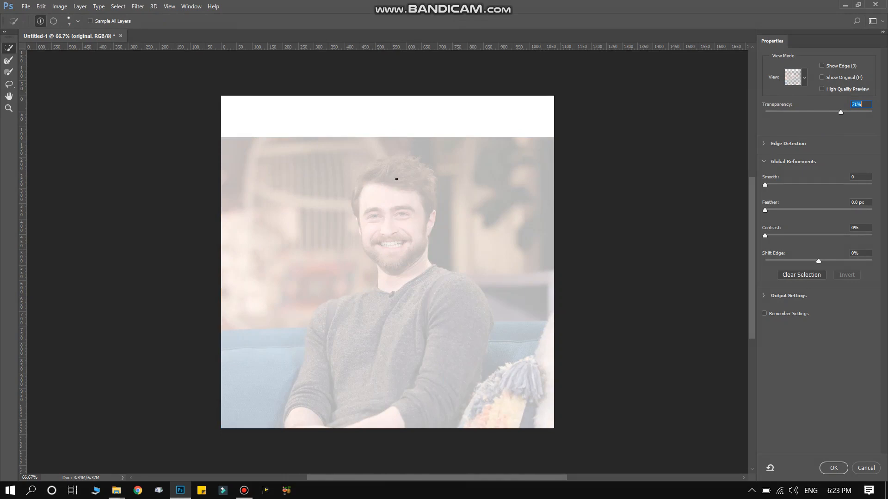
mouse_move(396, 179)
left_mouse_down()
mouse_move(399, 269)
mouse_move(436, 388)
left_mouse_up()
mouse_move(435, 283)
left_mouse_down()
mouse_move(450, 394)
mouse_move(398, 414)
mouse_move(351, 361)
mouse_move(413, 297)
left_mouse_up()
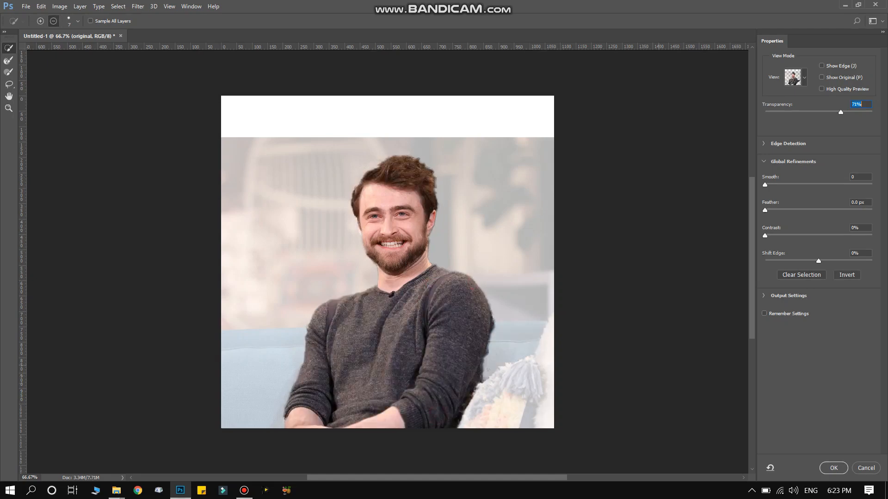
- Set the preview transparency to 100% and refine the selection edges along the arms, shoulders and hair
mouse_move(840, 112)
left_mouse_down()
mouse_move(821, 113)
mouse_move(872, 112)
left_mouse_up()
left_click(8, 60)
left_click_drag(481, 287, 455, 421)
right_click(305, 291)
left_click_drag(285, 419, 301, 361)
left_click_drag(354, 208, 361, 169)
scroll(374, 160, "up", 9)
mouse_move(534, 185)
left_mouse_down()
mouse_move(319, 226)
mouse_move(326, 282)
left_mouse_up()
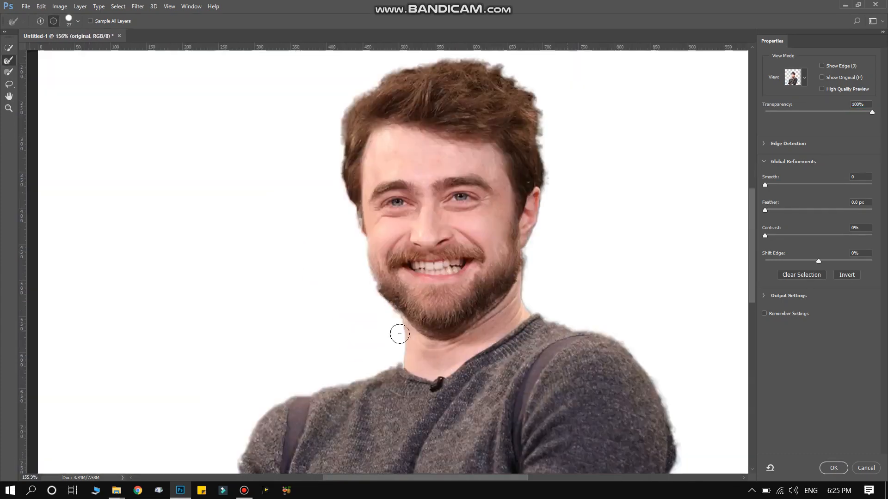
- Touch up the cutout's outline with the Quick Selection tool and apply the selection to the layer as a layer mask
left_click(8, 48)
scroll(379, 273, "up", 9)
scroll(378, 273, "down", 9)
mouse_move(139, 259)
left_mouse_down()
mouse_move(192, 430)
mouse_move(324, 152)
left_mouse_up()
scroll(291, 249, "up", 9)
scroll(291, 250, "down", 8)
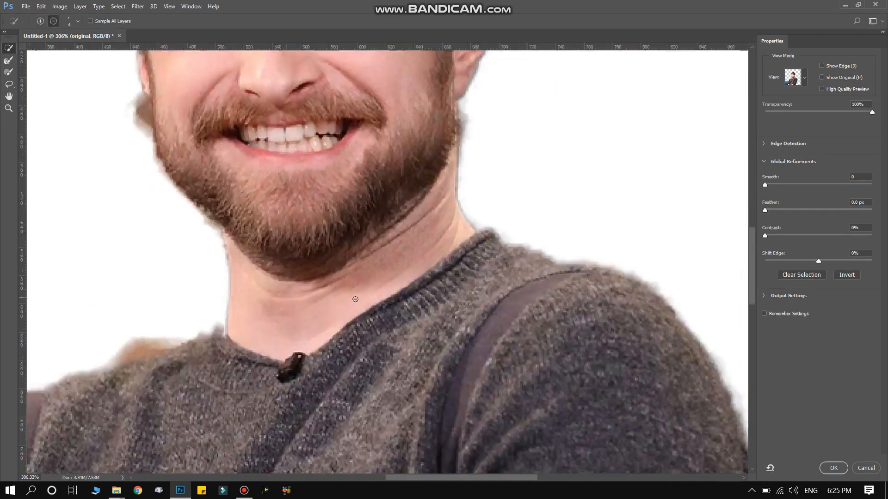
scroll(378, 151, "down", 3)
scroll(378, 151, "up", 2)
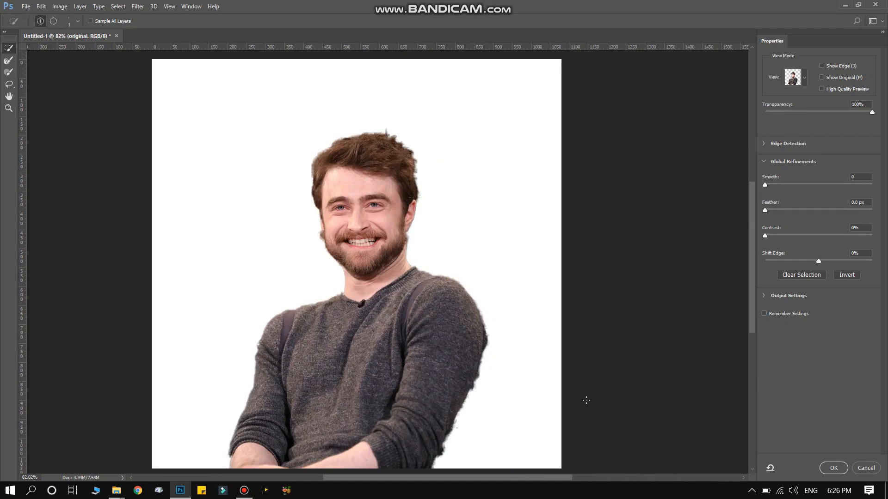
scroll(404, 235, "up", 5)
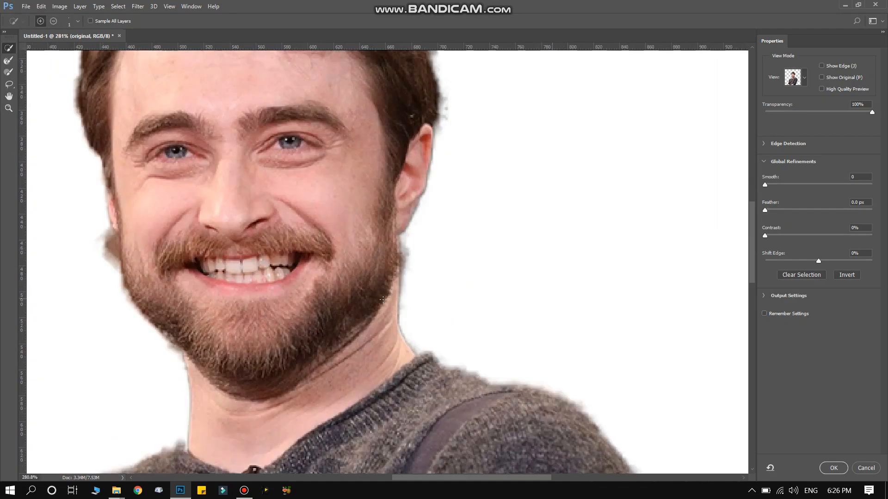
scroll(383, 316, "down", 4)
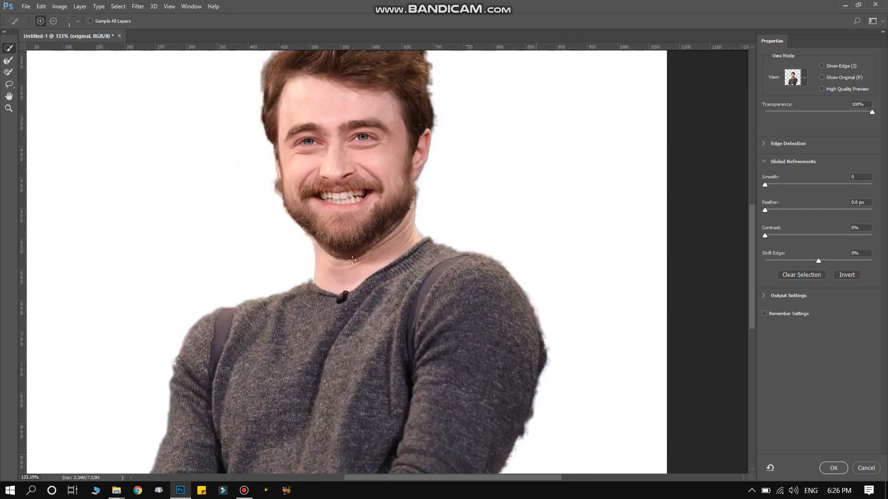
scroll(348, 270, "down", 2)
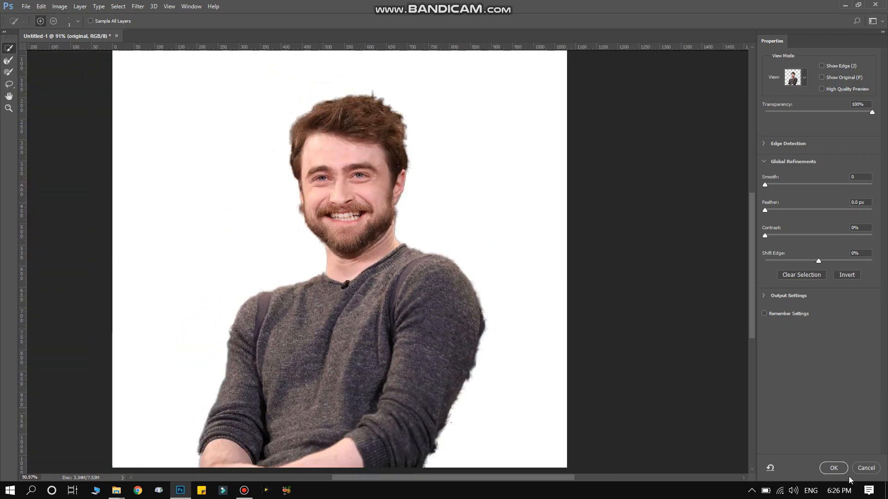
left_click(832, 468)
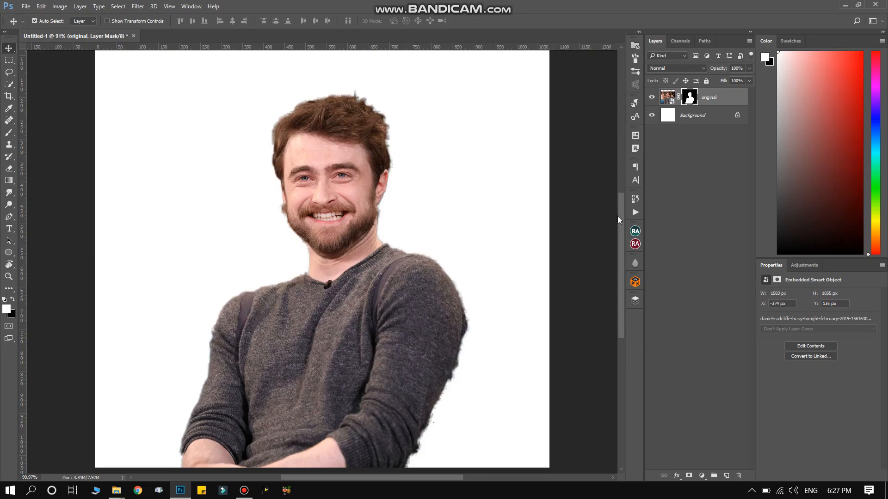
- Duplicate the masked original layer
scroll(403, 253, "down", 3)
scroll(401, 253, "up", 2)
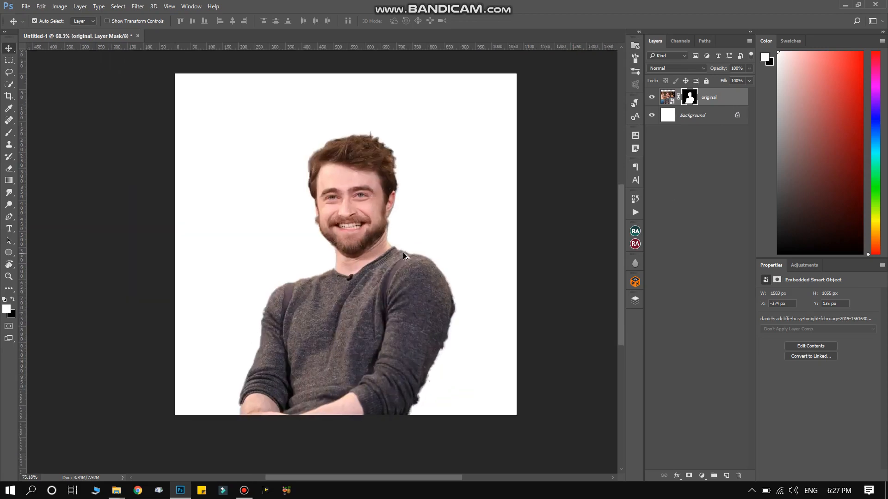
scroll(403, 252, "up", 1)
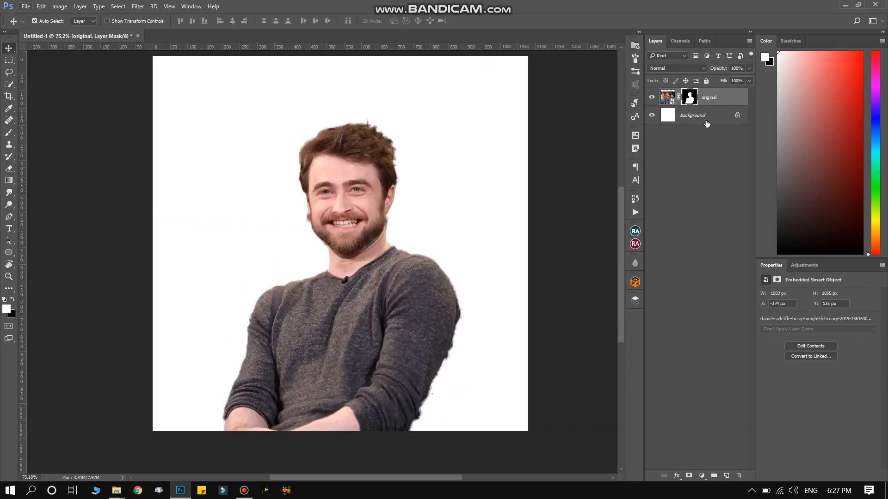
left_click(716, 99)
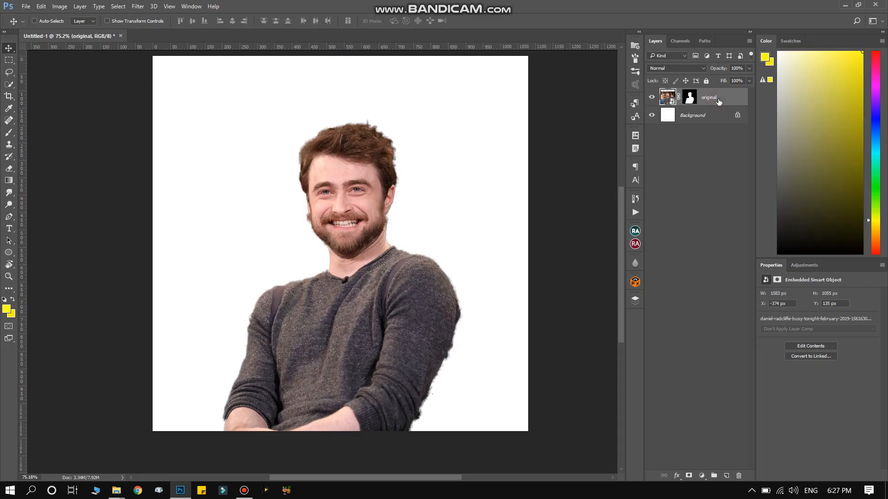
key("ctrl+j")
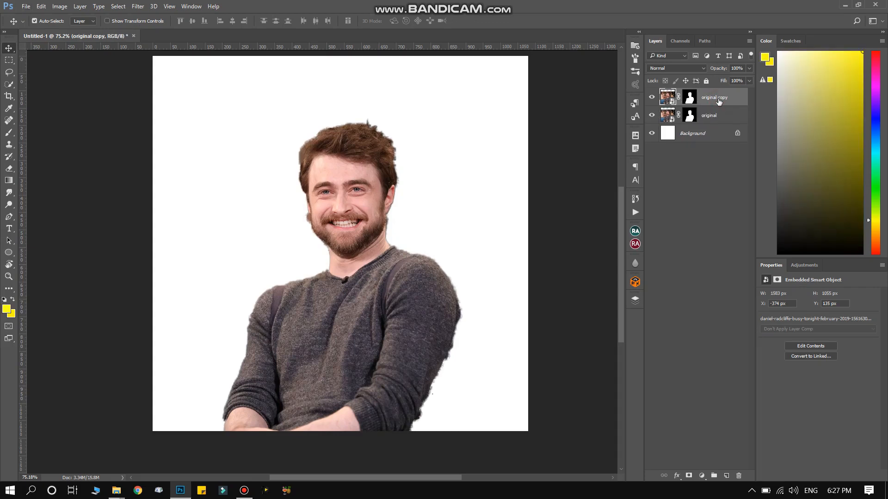
- Delete the layer mask from the lower original layer, keeping the mask on the copy
left_click(698, 119)
right_click(692, 118)
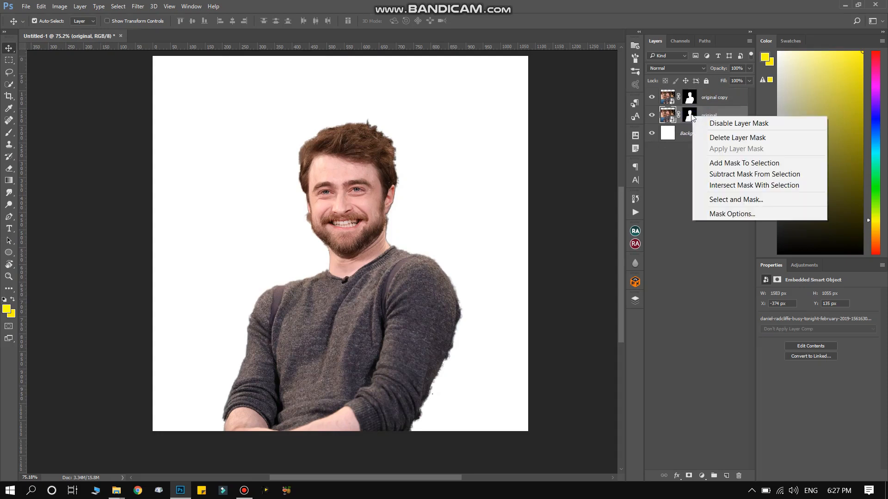
left_click(732, 137)
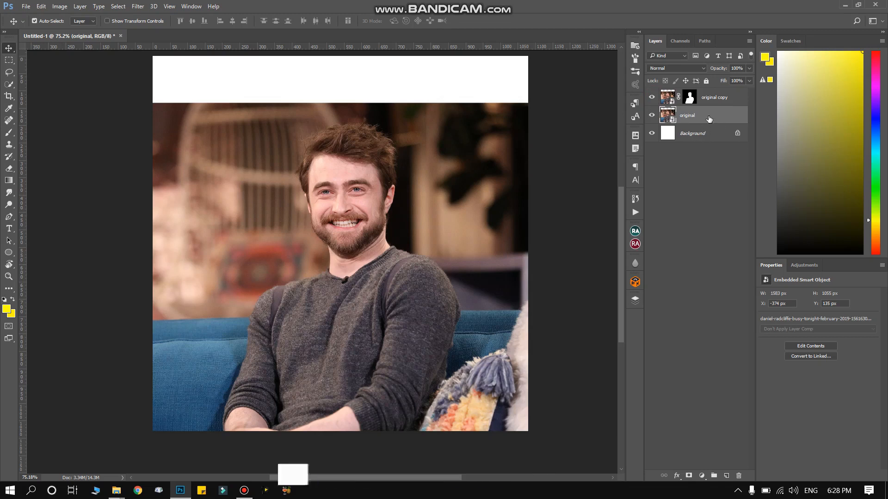
- Scale the original and original copy layers together to about 1994 × 1329 px and reposition the man within the canvas
left_click(717, 99, "ctrl")
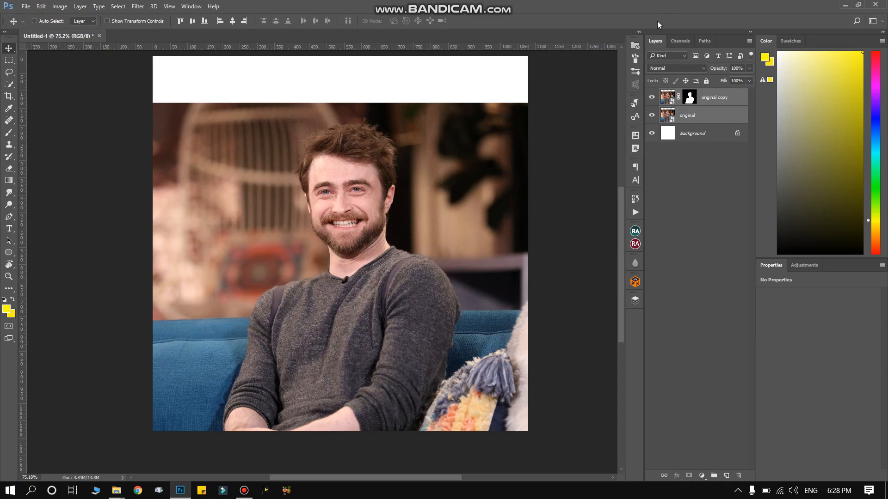
key("ctrl+t")
left_click_drag(379, 237, 374, 264)
left_click_drag(569, 130, 456, 83)
scroll(377, 251, "down", 2)
left_click_drag(377, 250, 424, 280)
key("Return")
- Convert the masked original copy layer to a smart object and hide the original layer
left_click(710, 97)
right_click(711, 97)
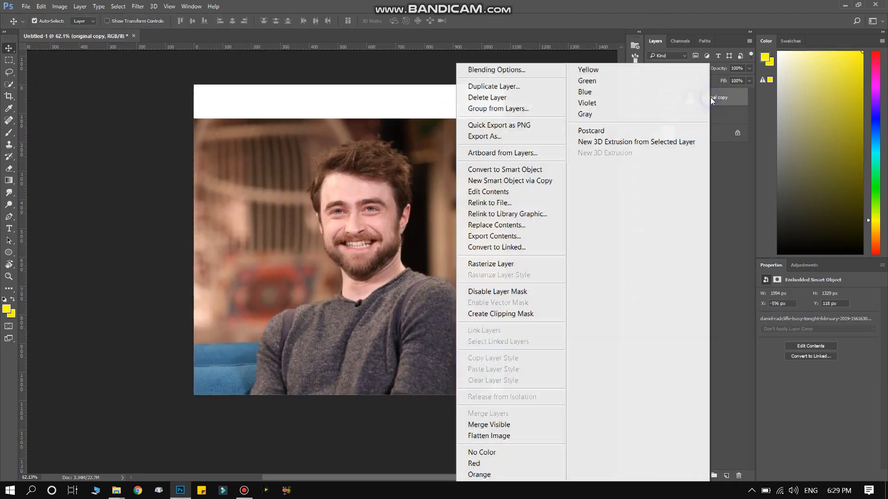
left_click(531, 169)
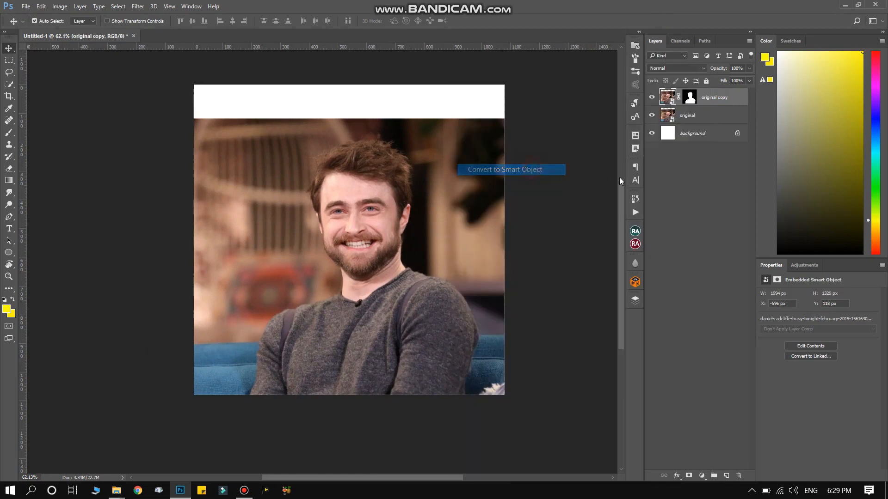
left_click(652, 116)
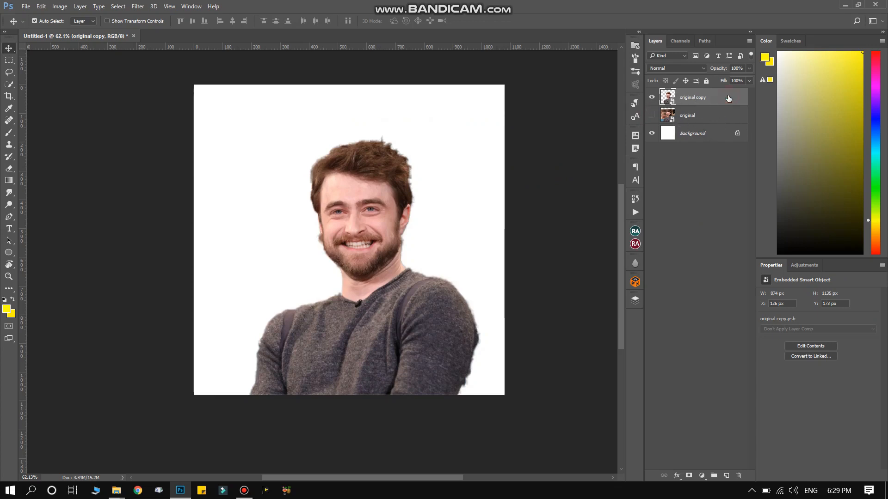
- Duplicate the cutout layer, then name the upper copy Head and the lower one Body
key("ctrl+j")
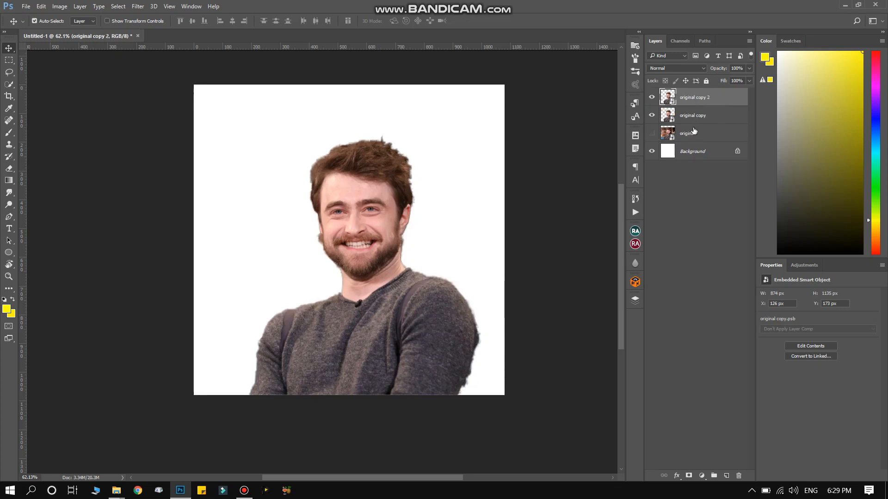
double_click(693, 98)
type("Head")
double_click(706, 115)
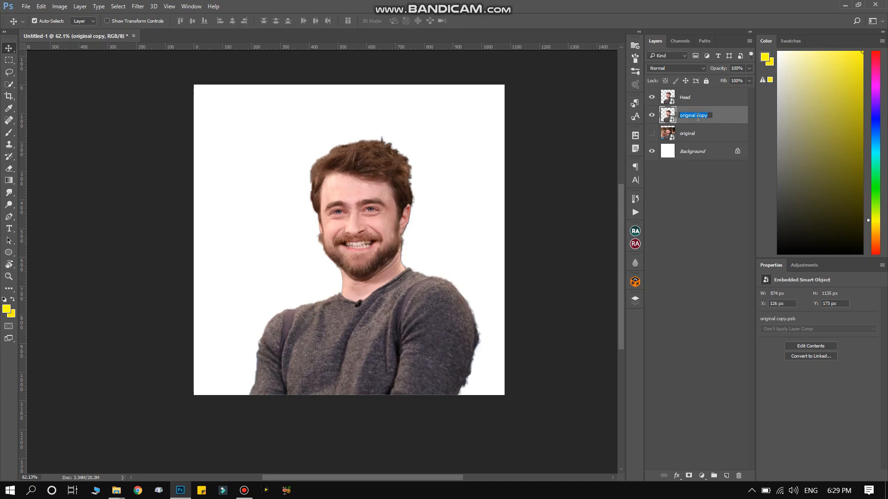
type("Body")
key("Return")
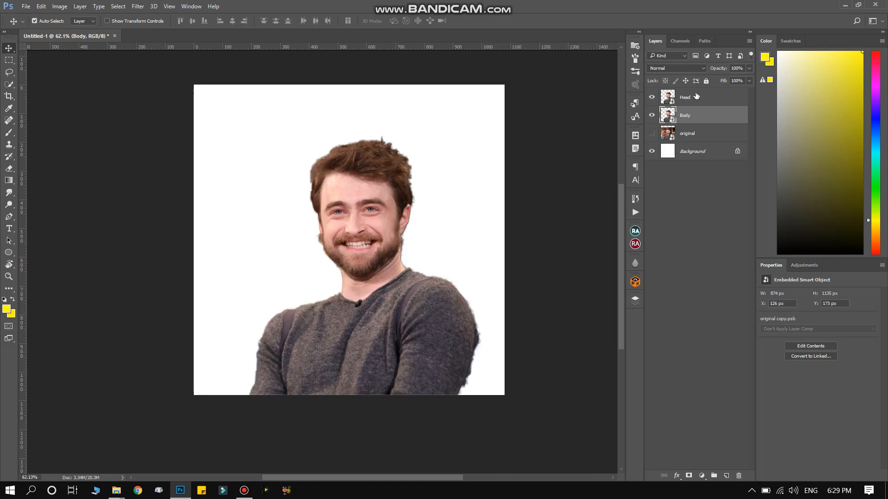
- Hide the Body layer and open the Head layer in Select and Mask with 53% preview transparency
left_click(651, 116)
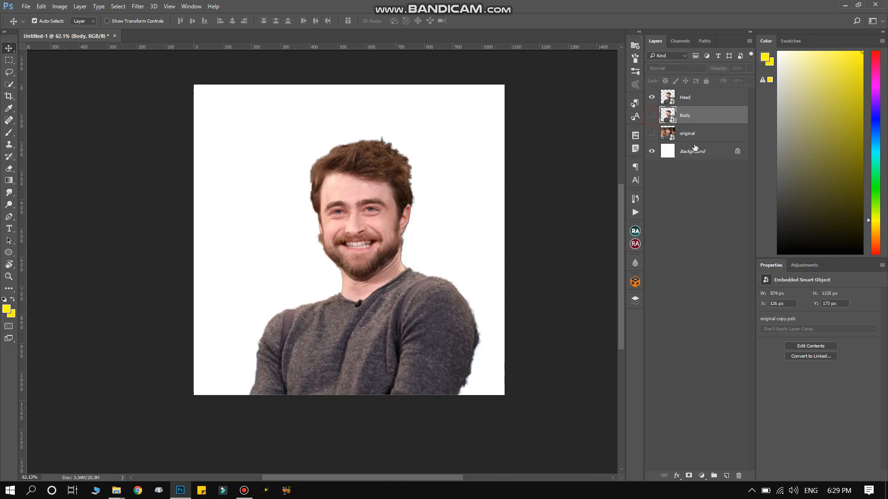
left_click(692, 101)
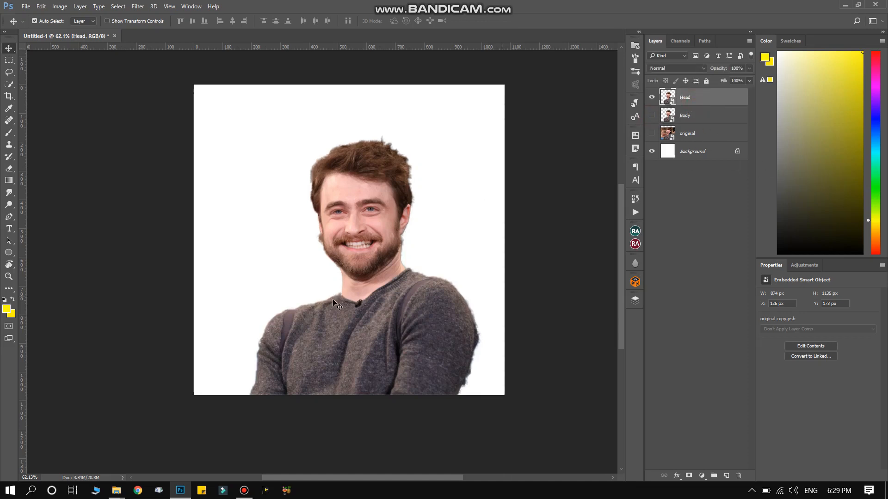
left_click(119, 6)
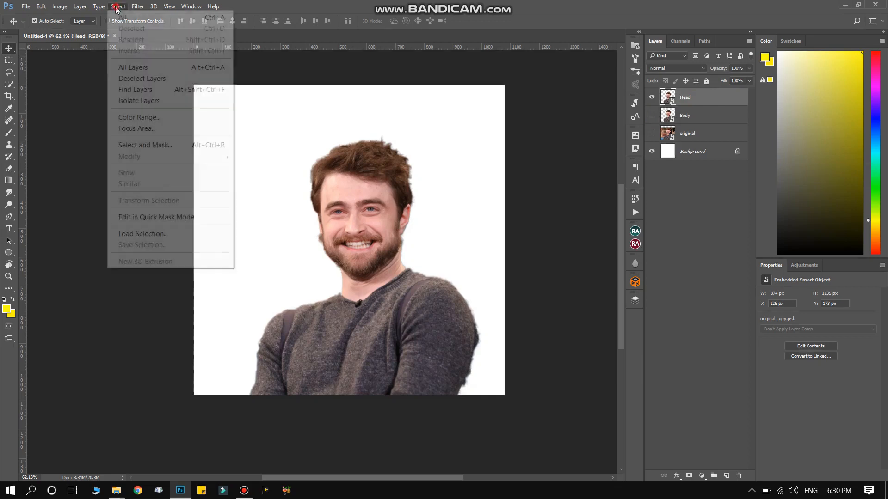
left_click(183, 146)
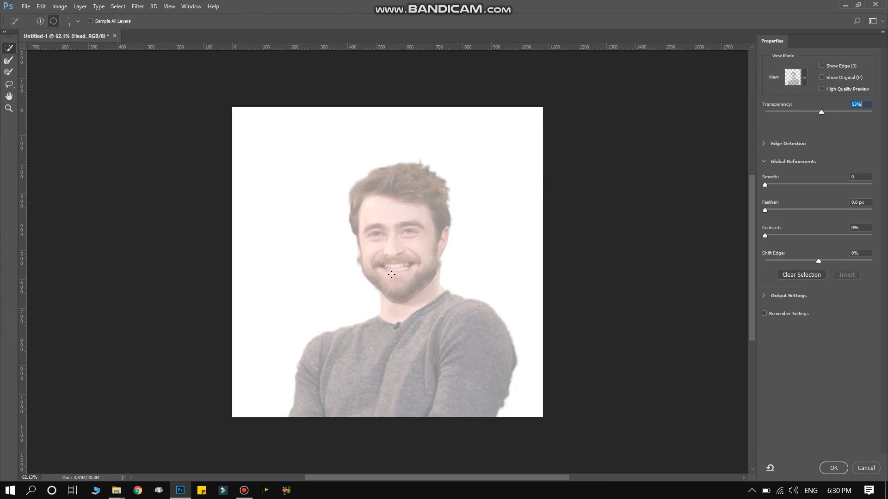
- Select the man's hair, face and beard with Quick Selection, leaving out the neck, and apply the result as the Head layer's mask
left_click_drag(392, 189, 394, 260)
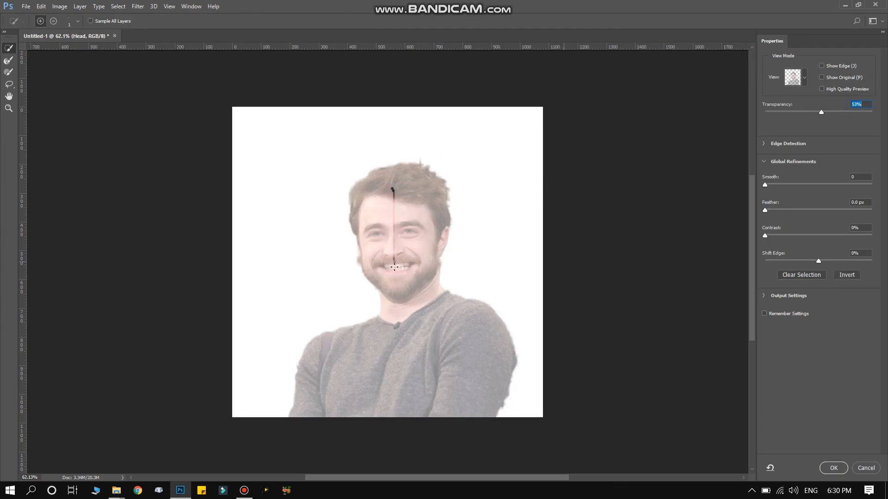
mouse_move(373, 207)
left_mouse_down()
mouse_move(365, 209)
mouse_move(392, 211)
mouse_move(379, 211)
mouse_move(390, 201)
mouse_move(450, 190)
left_mouse_up()
left_click_drag(419, 269, 398, 287)
scroll(486, 310, "up", 6)
left_click_drag(476, 303, 488, 314)
scroll(487, 313, "down", 3)
scroll(407, 258, "up", 8)
left_click_drag(301, 344, 430, 287)
left_click_drag(432, 272, 436, 299)
scroll(410, 348, "down", 4)
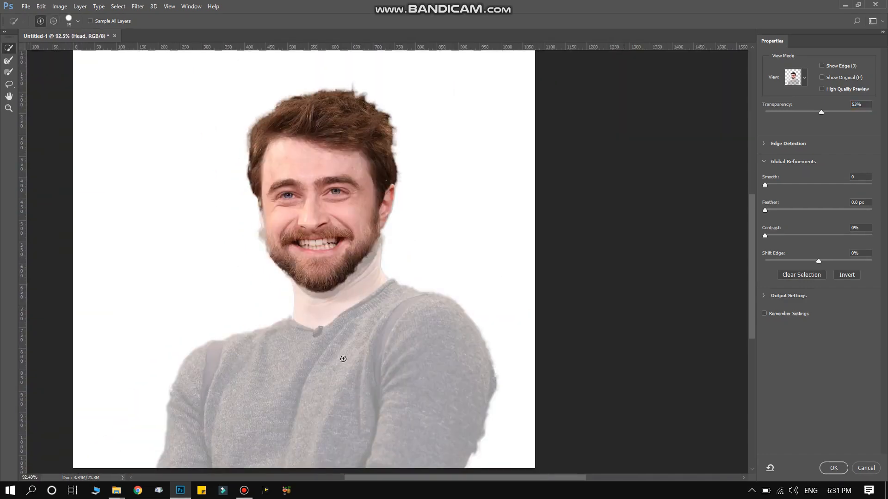
left_click(834, 468)
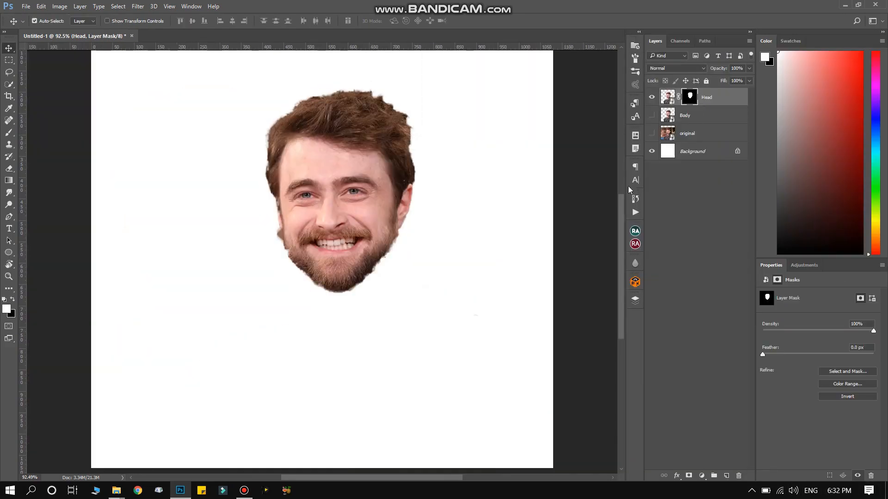
- Load the Head layer's mask as a selection and show the Body layer
left_click(686, 116)
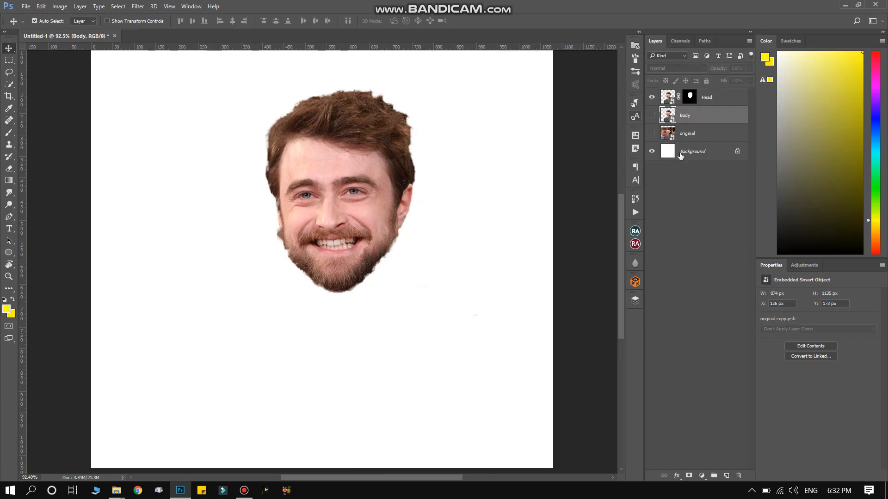
left_click(705, 100)
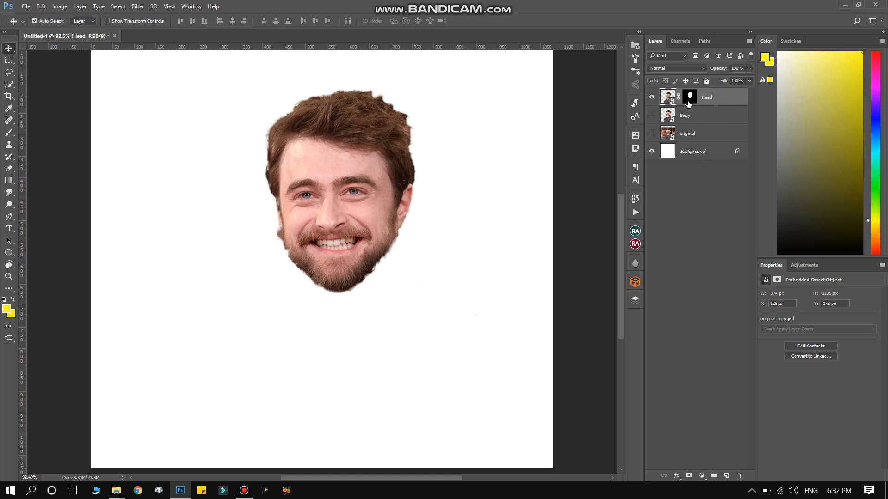
left_click_drag(689, 97, 690, 99)
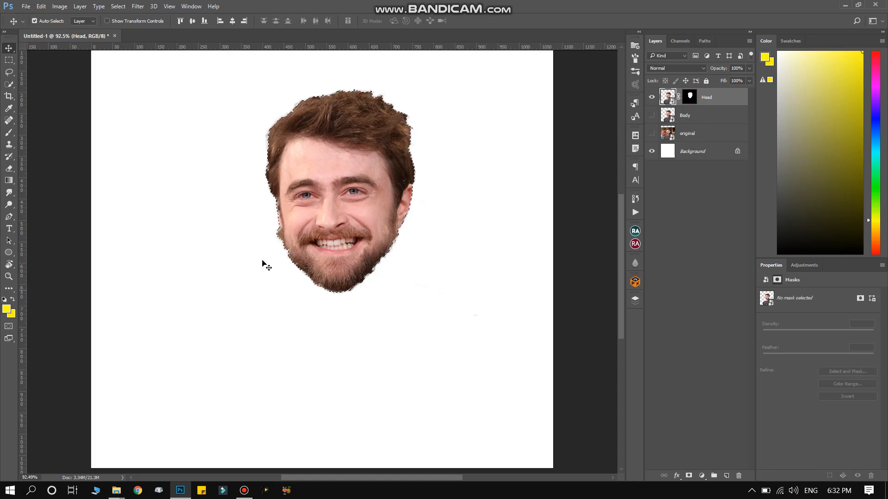
left_click(652, 116)
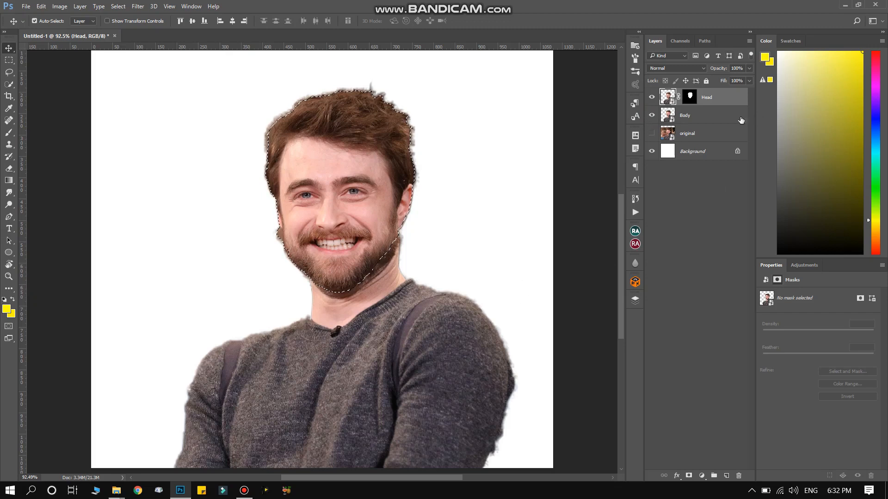
- Invert the head selection and add it to the Body layer as a layer mask
left_click(712, 122)
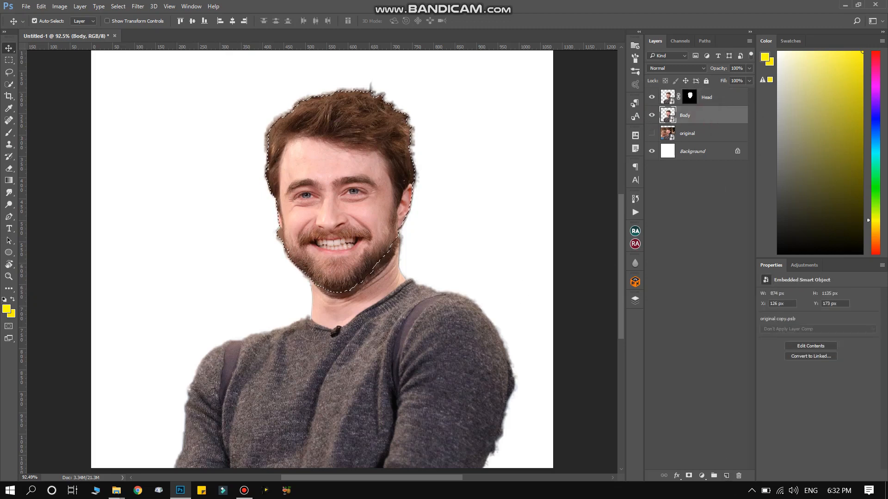
left_click(121, 7)
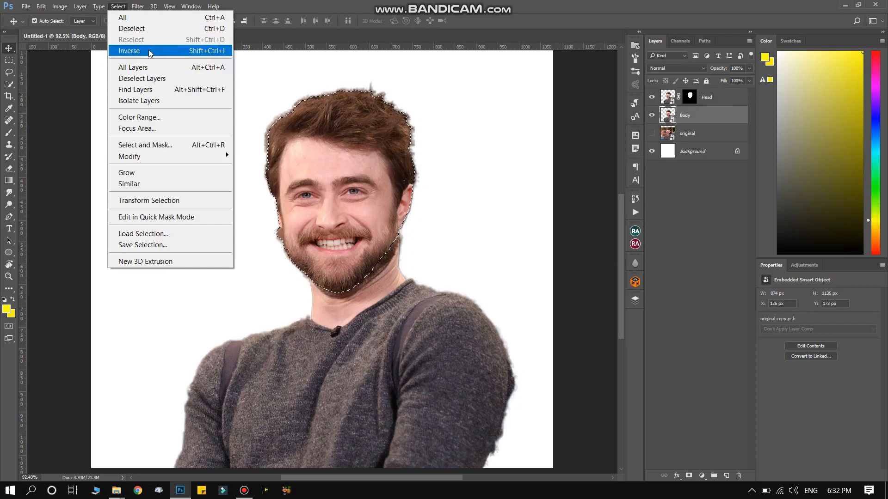
left_click(170, 50)
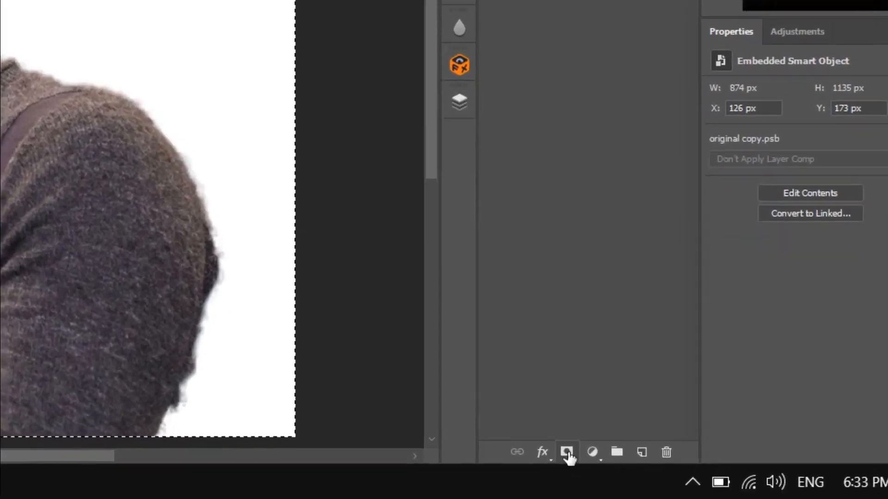
left_click(604, 459)
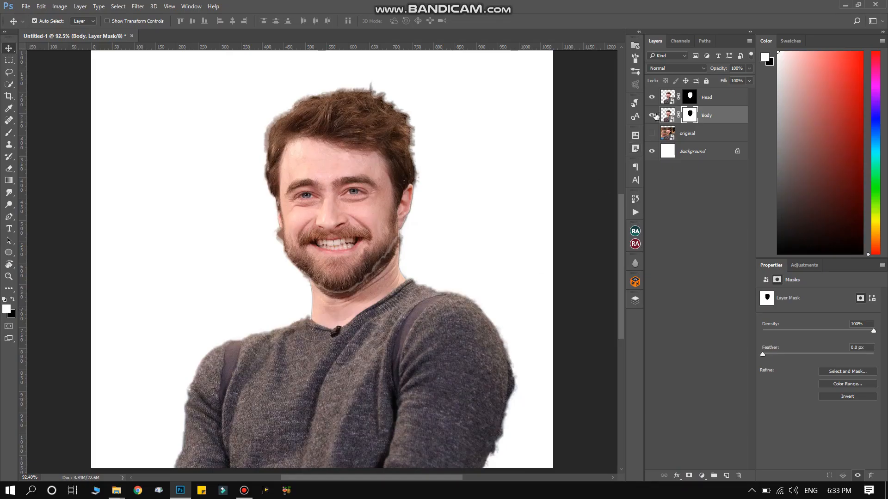
- Check the Head and Body masks by toggling the visibility of each layer
left_click(651, 98)
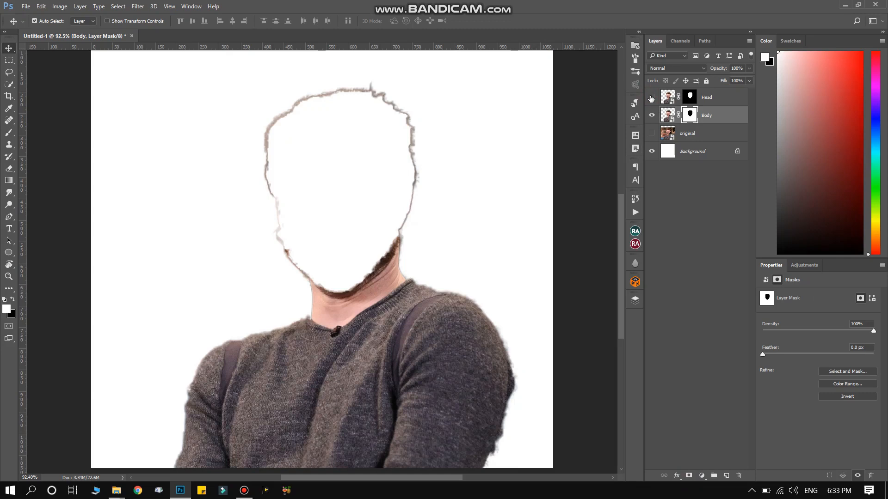
left_click(651, 98)
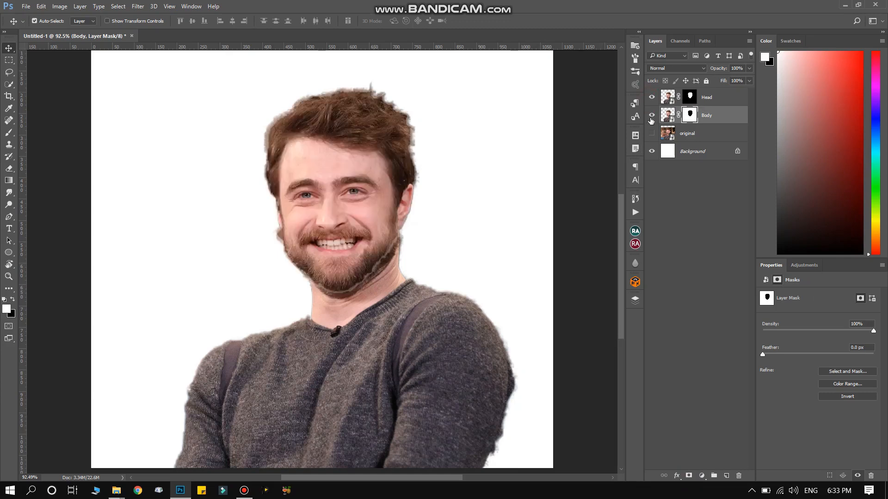
left_click(652, 118)
left_click(652, 116)
left_click(652, 98)
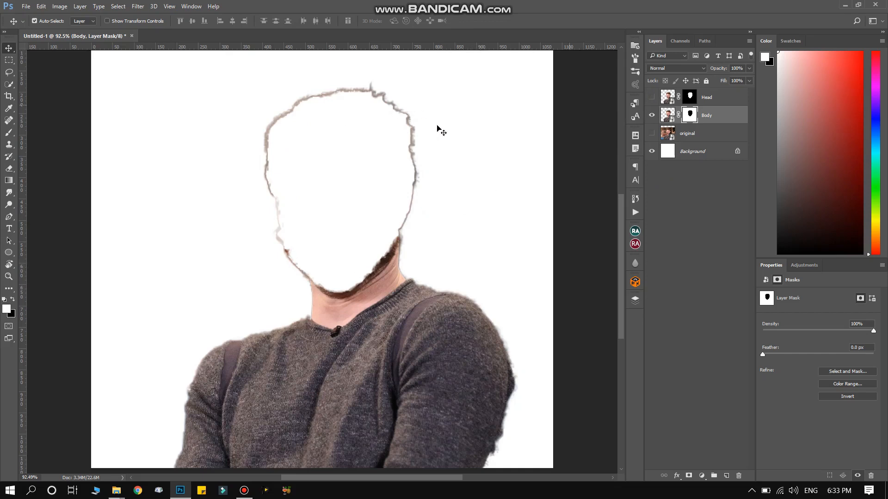
left_click(668, 115)
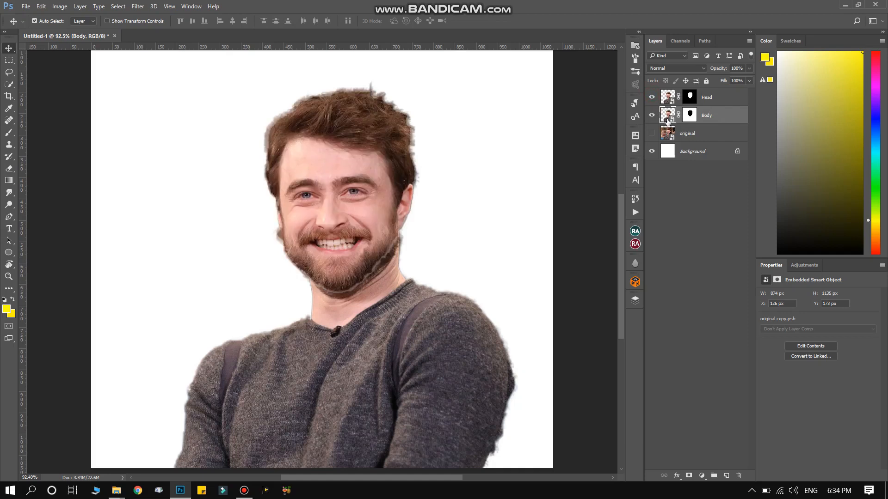
- Convert the masked Head and Body layers into separate smart objects
left_click(709, 98)
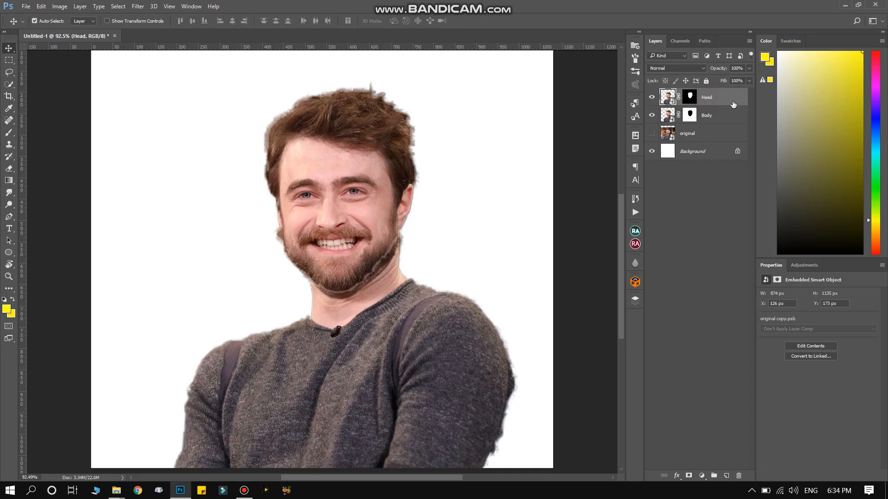
right_click(707, 98)
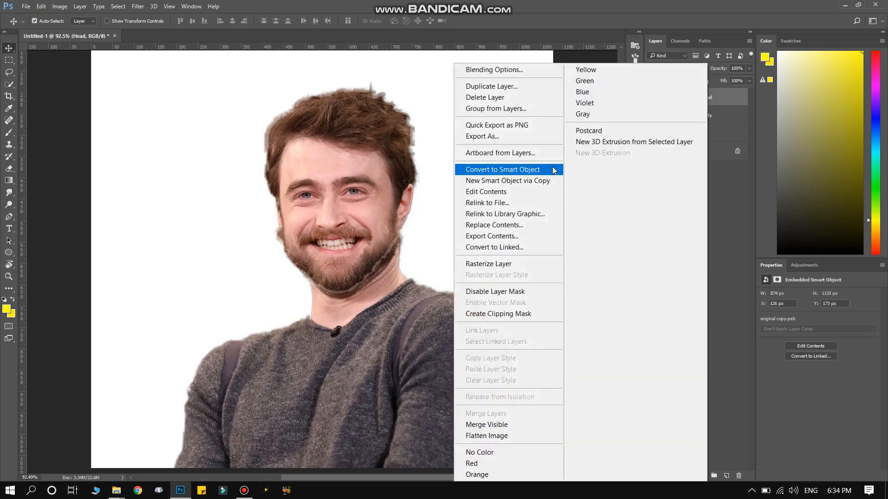
left_click(560, 168)
right_click(712, 115)
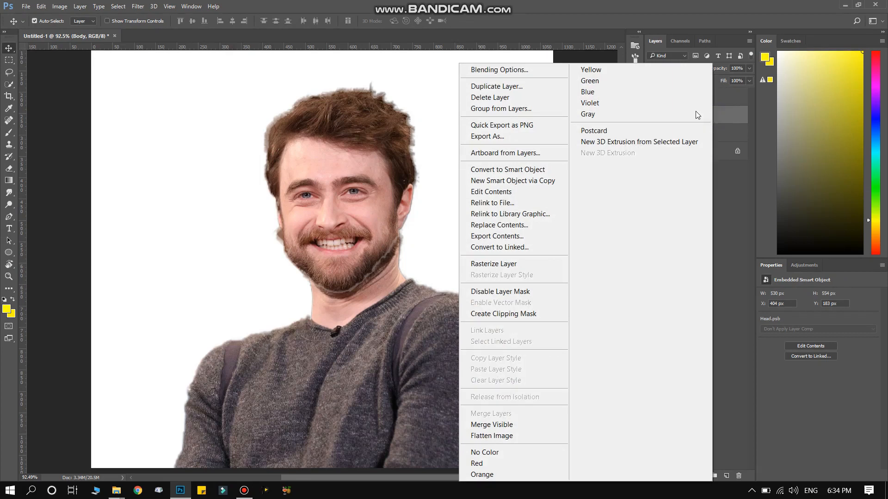
left_click(523, 173)
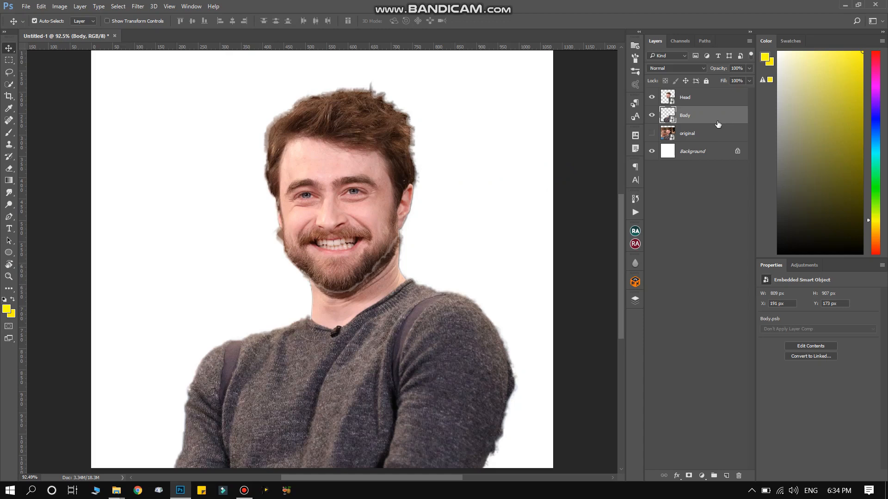
- Enlarge the Head layer to about 125% and tilt it about 9° counterclockwise above the body
left_click(695, 102)
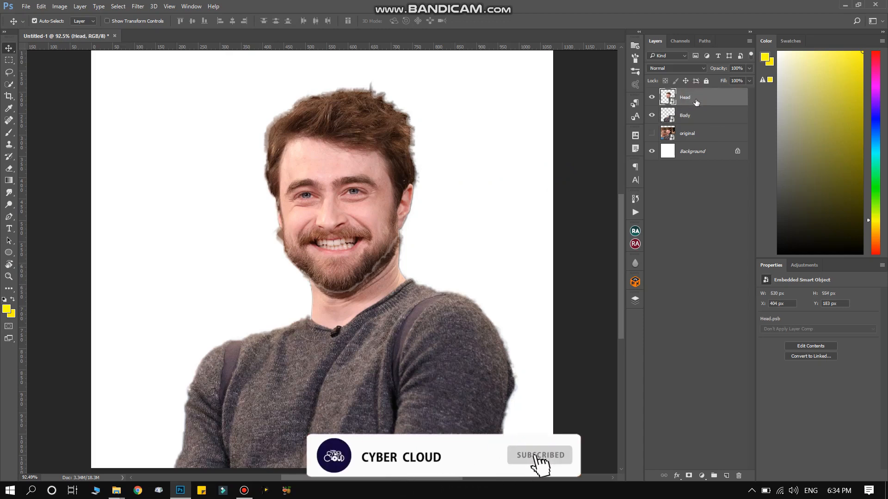
key("ctrl")
key("ctrl+t")
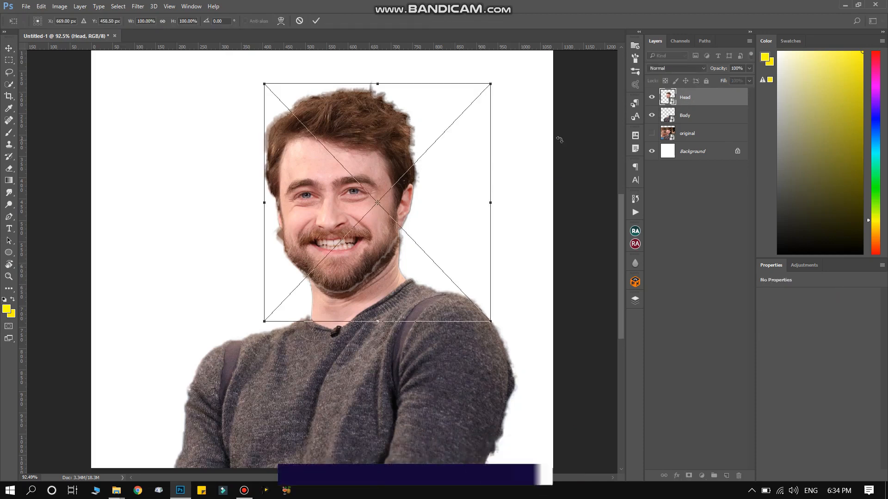
scroll(445, 189, "down", 2)
scroll(444, 189, "down", 1)
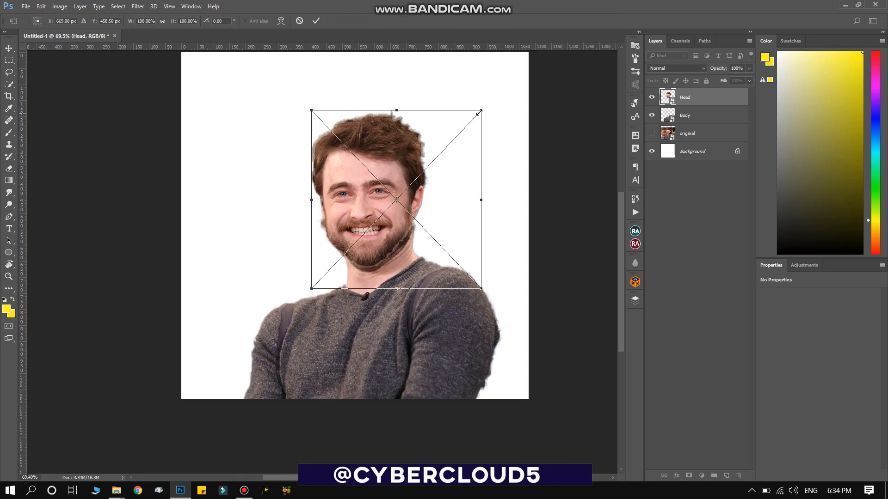
left_click_drag(479, 112, 484, 63)
left_click_drag(441, 181, 438, 166)
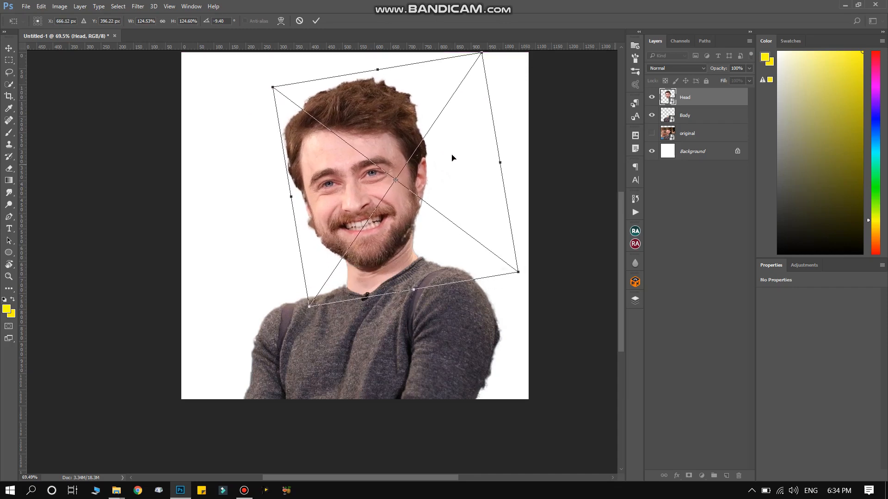
left_click_drag(485, 53, 463, 66)
key("Return")
- Fine-tune the enlarged head's rotation and position over the neck with a second free transform
key("ctrl+t")
left_click_drag(529, 198, 528, 200)
left_click_drag(439, 168, 440, 172)
key("Return")
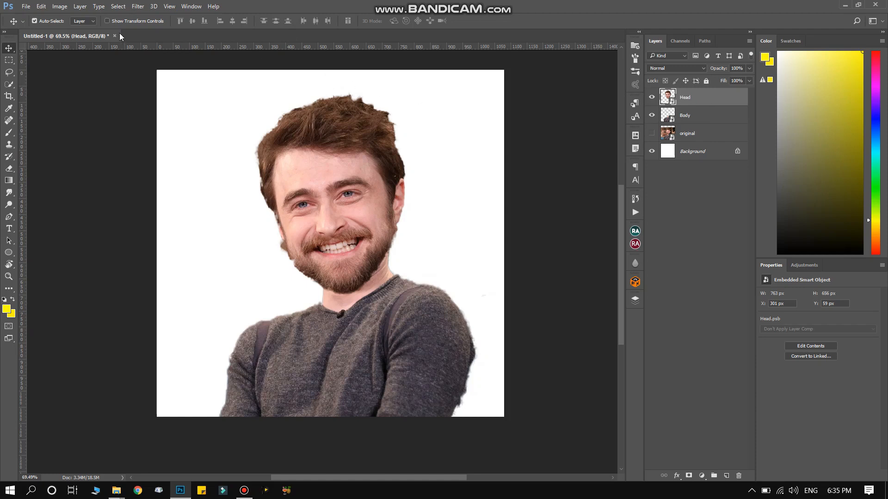
- Open the Head layer in Liquify and shape the face with forehead and jawline at 100, chin height and face width at -100
left_click(138, 6)
mouse_move(265, 192)
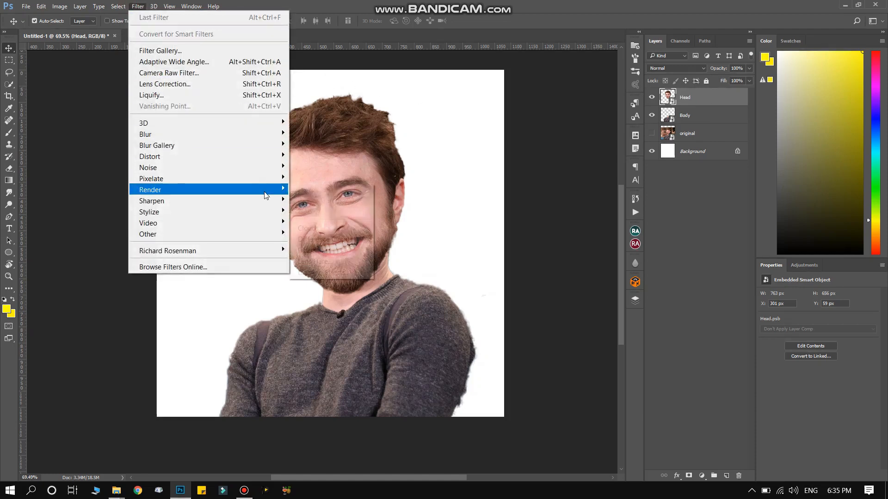
mouse_move(169, 234)
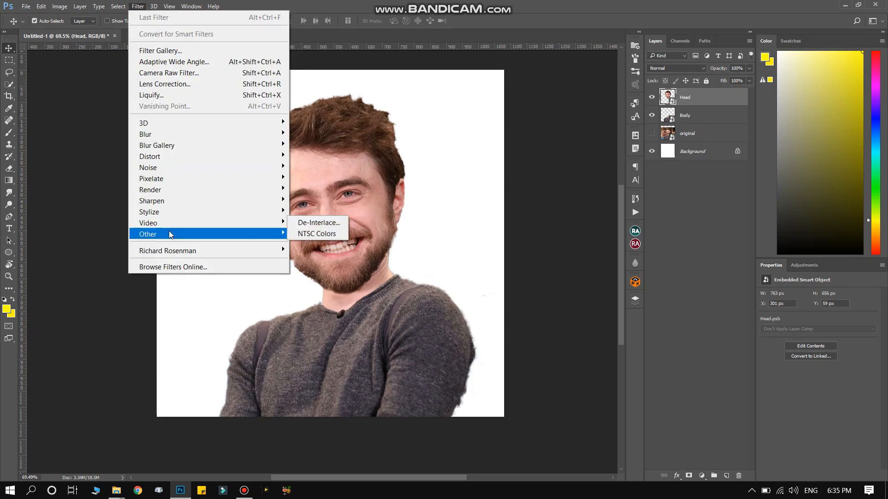
left_click(151, 97)
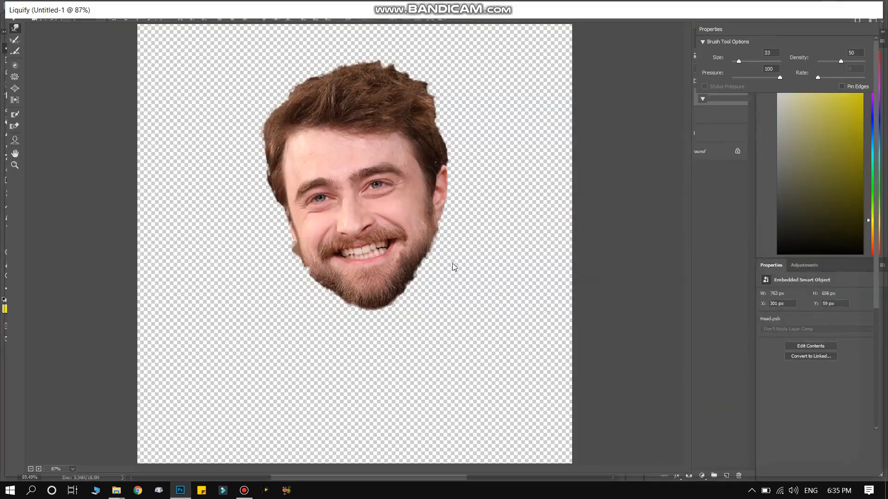
mouse_move(352, 254)
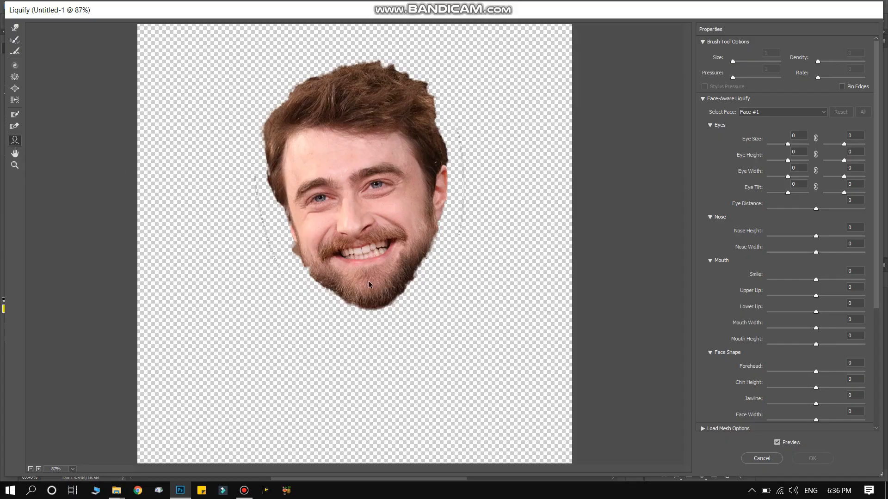
mouse_move(425, 252)
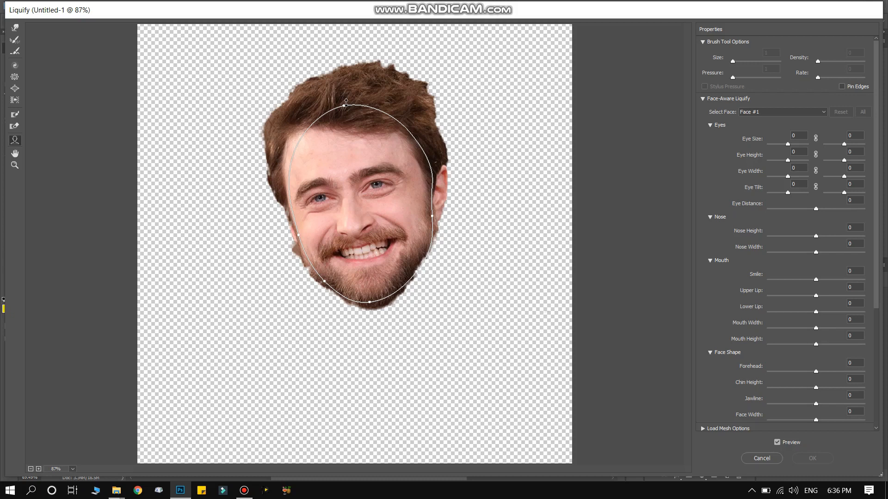
left_click_drag(346, 102, 334, 39)
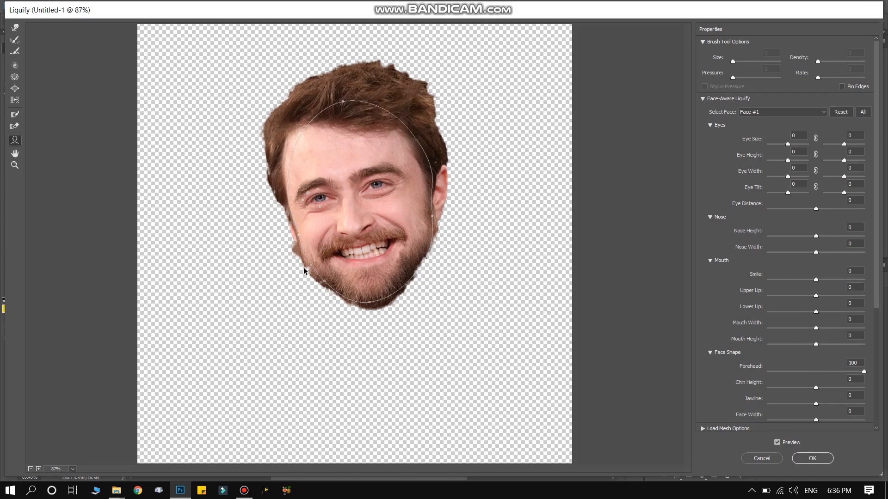
left_click_drag(299, 240, 350, 232)
left_click_drag(414, 272, 386, 263)
left_click_drag(372, 307, 375, 333)
- Set smile, upper lip and mouth width to 100, lower lip, nose height and nose width to -100, and enlarge both eyes
left_click_drag(371, 259, 372, 277)
left_click_drag(361, 242, 415, 273)
mouse_move(396, 181)
left_mouse_down()
mouse_move(403, 185)
mouse_move(383, 179)
left_mouse_up()
left_click_drag(373, 174, 372, 165)
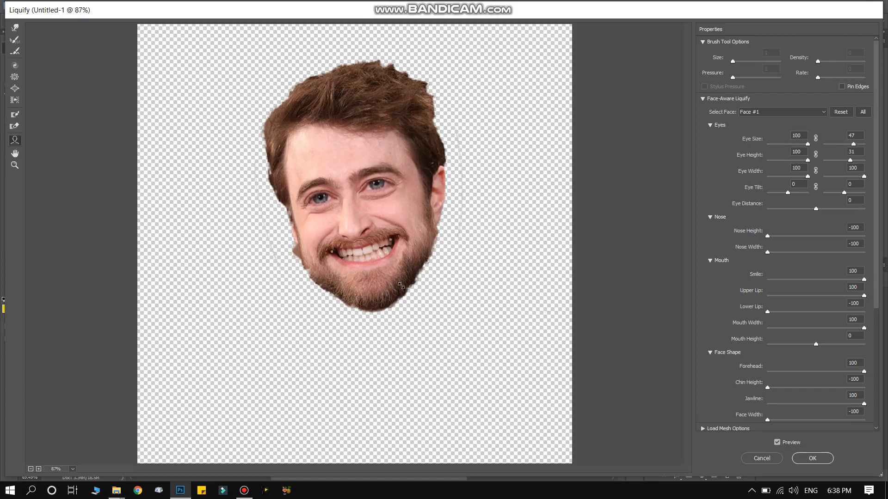
- Set the jawline to 65 and apply the Liquify filter to the head
left_click_drag(321, 287, 326, 282)
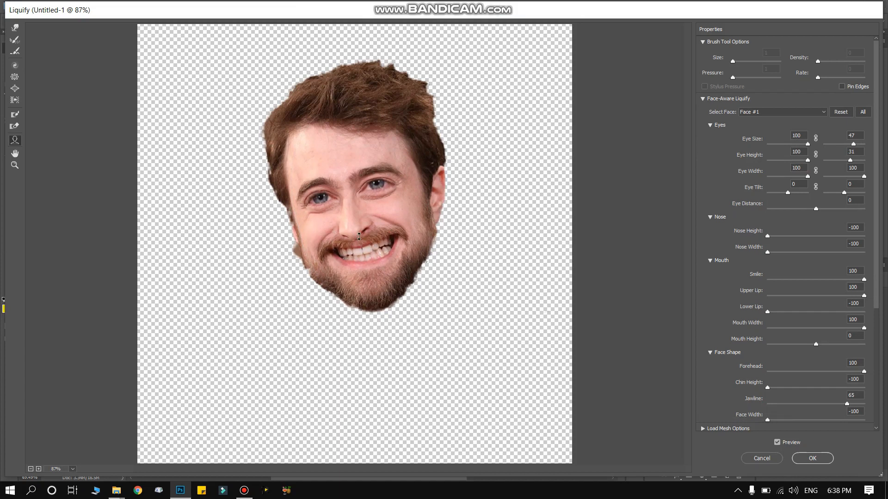
left_click(812, 458)
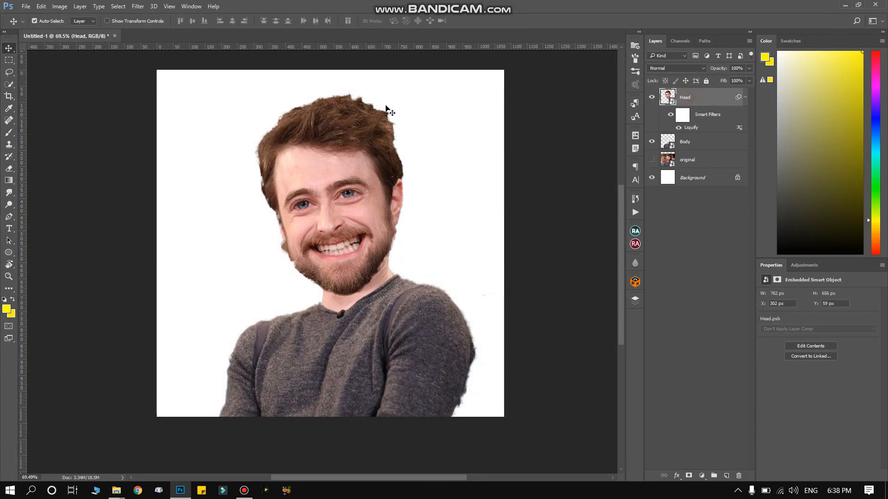
- Reopen the head in Liquify and set nose height to 21, nose width and chin height to -100, forehead and face width to 100
left_click(134, 7)
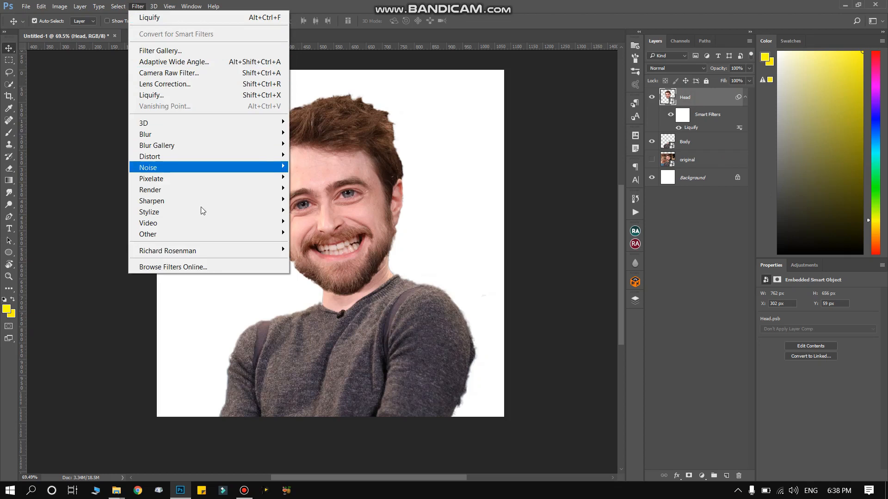
left_click(158, 96)
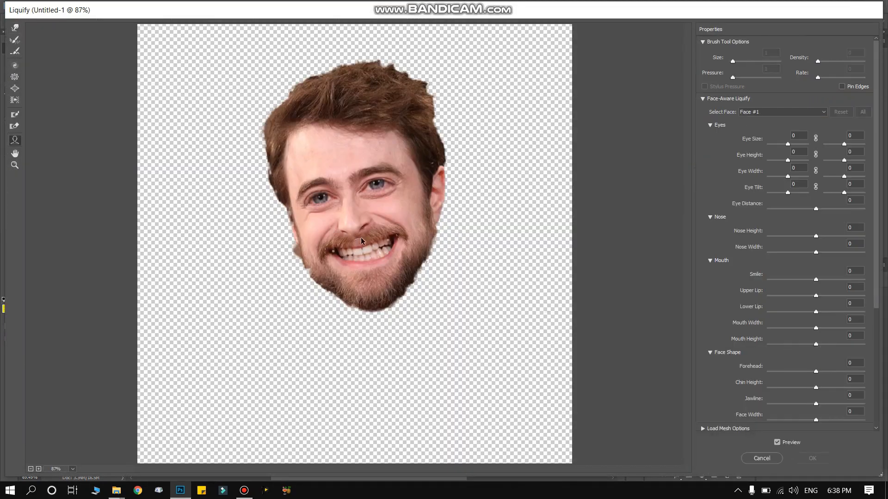
left_click_drag(351, 232, 349, 224)
left_click_drag(340, 117, 334, 88)
left_click_drag(296, 241, 329, 239)
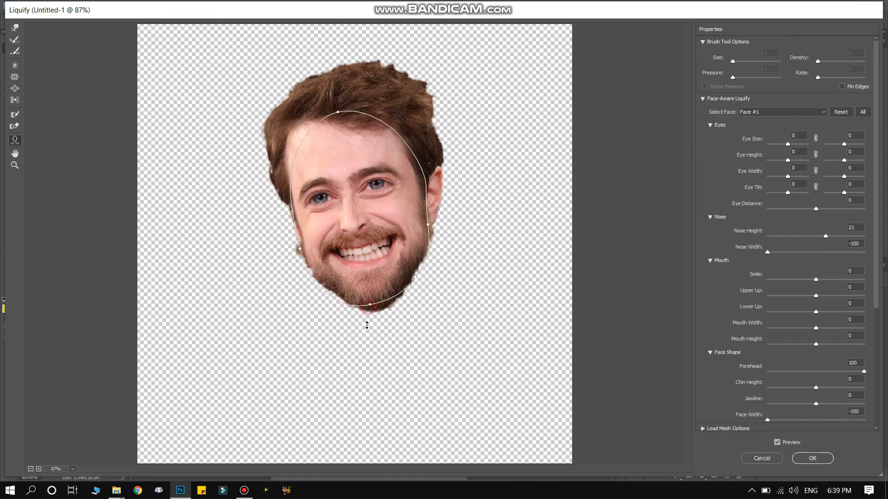
left_click_drag(370, 305, 373, 331)
left_click_drag(411, 233, 445, 231)
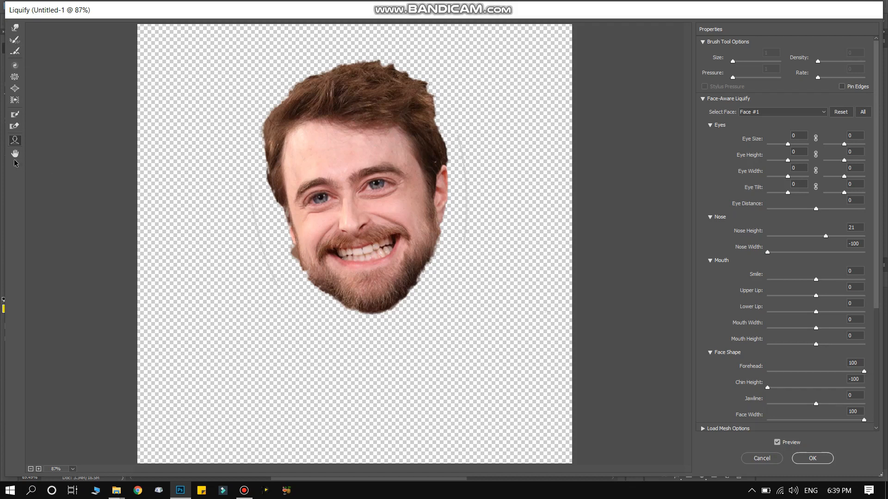
left_click(15, 126)
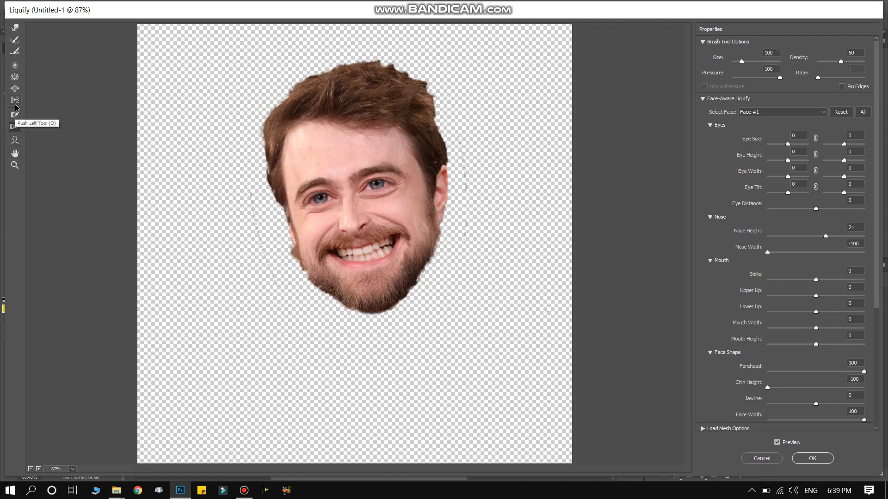
key("c")
key("s")
key("alt+space")
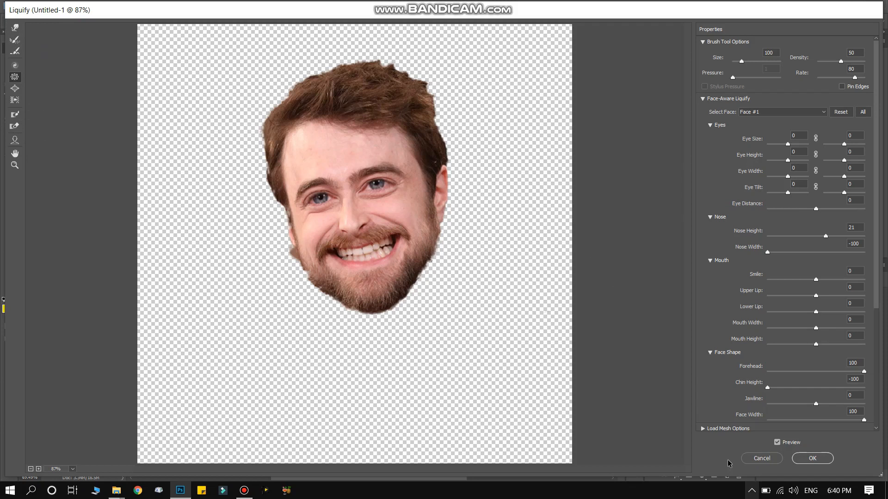
- Pull the lower lip down and the mouth corner outward, adjust the nose with the Face tool, and apply Liquify
left_click(15, 140)
left_click_drag(365, 267, 396, 382)
left_click_drag(400, 238, 430, 231)
left_click_drag(355, 222, 355, 230)
key("Return")
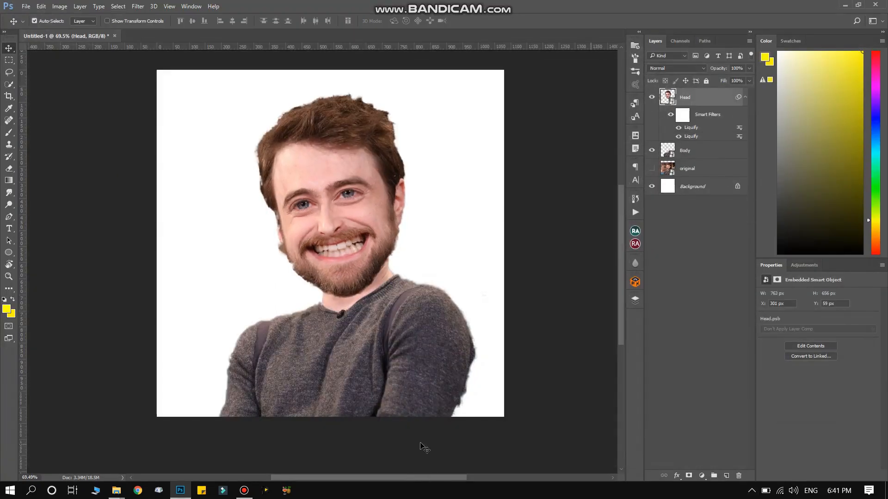
- Move the head slightly up over the neck and convert the Head layer to a new smart object
key("t")
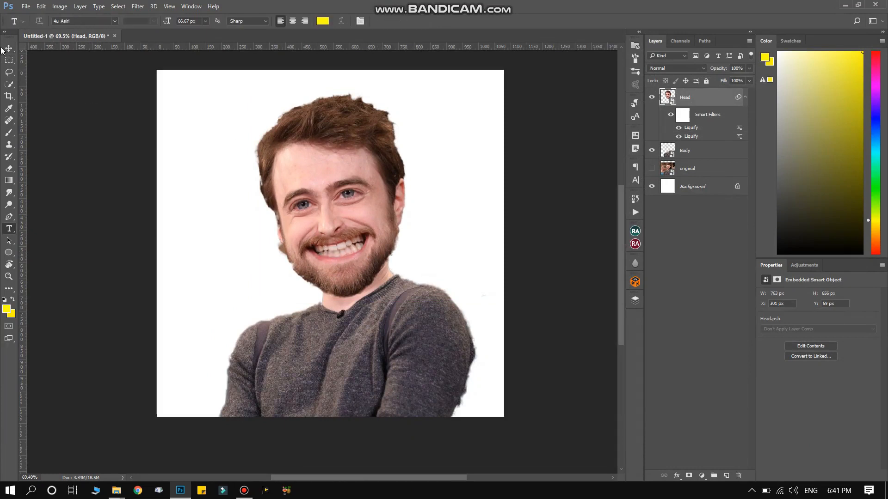
left_click(9, 48)
left_click(365, 214)
left_click_drag(366, 214, 366, 209)
right_click(693, 96)
left_click(526, 170)
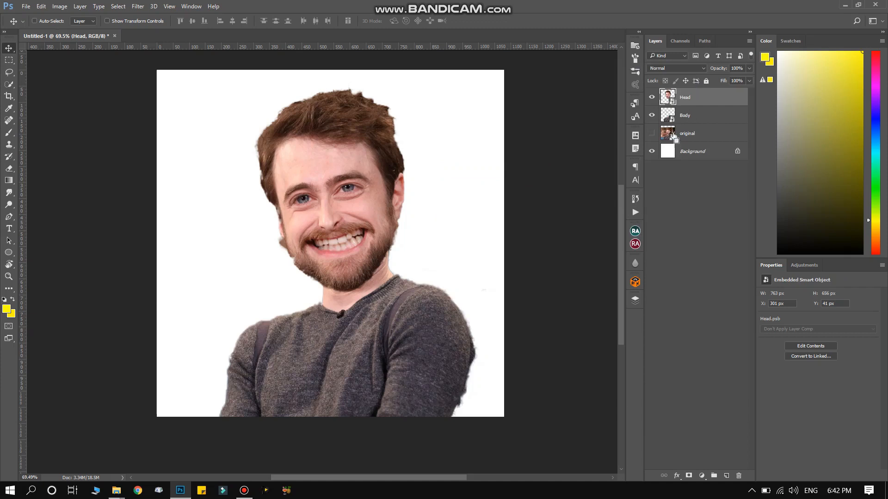
- Free transform the head to 100.90% scale with a rotation of -1.13 degrees
key("ctrl+t")
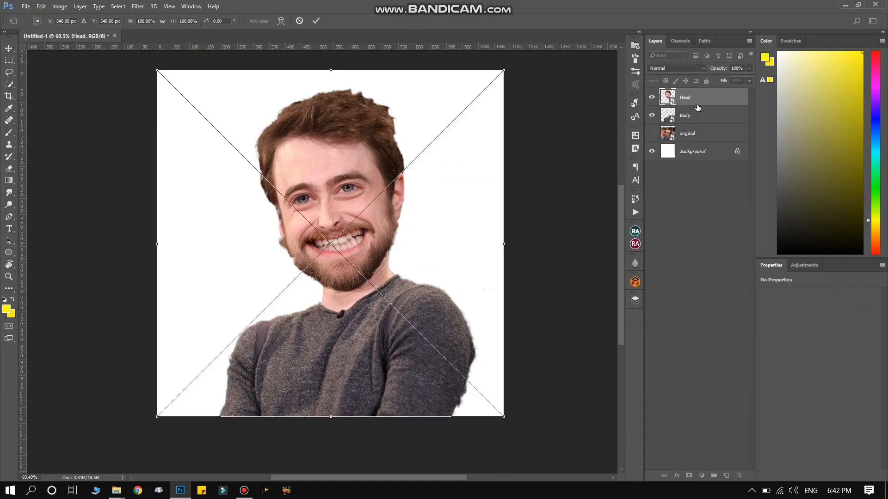
mouse_move(508, 61)
left_mouse_down()
mouse_move(520, 43)
mouse_move(492, 59)
left_mouse_up()
mouse_move(434, 166)
left_mouse_down()
mouse_move(436, 157)
mouse_move(435, 164)
left_mouse_up()
left_click_drag(497, 124, 422, 195)
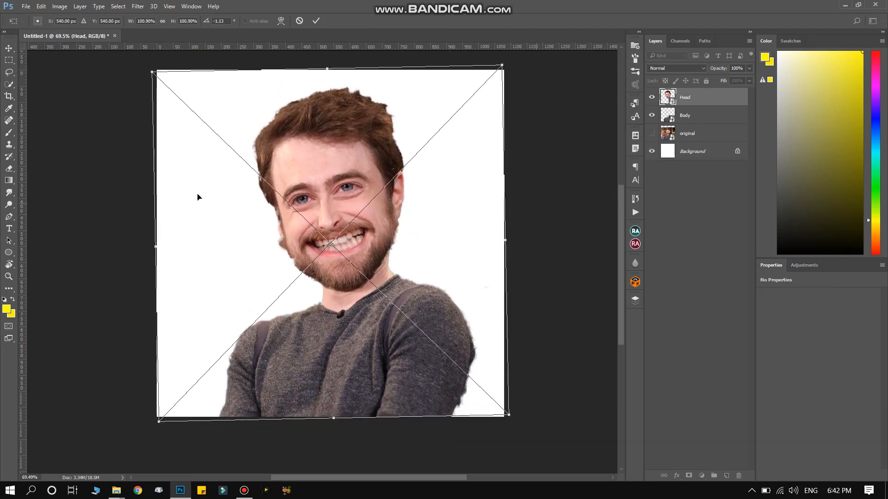
key("Return")
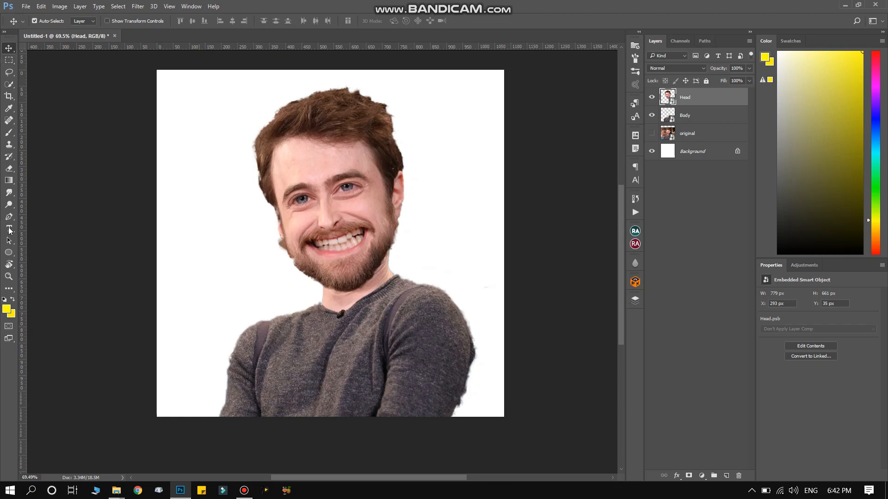
- Draw a yellow rectangle of about 1134 by 1137 px covering the whole canvas and place its layer below Body
left_click(8, 252)
left_click(57, 252)
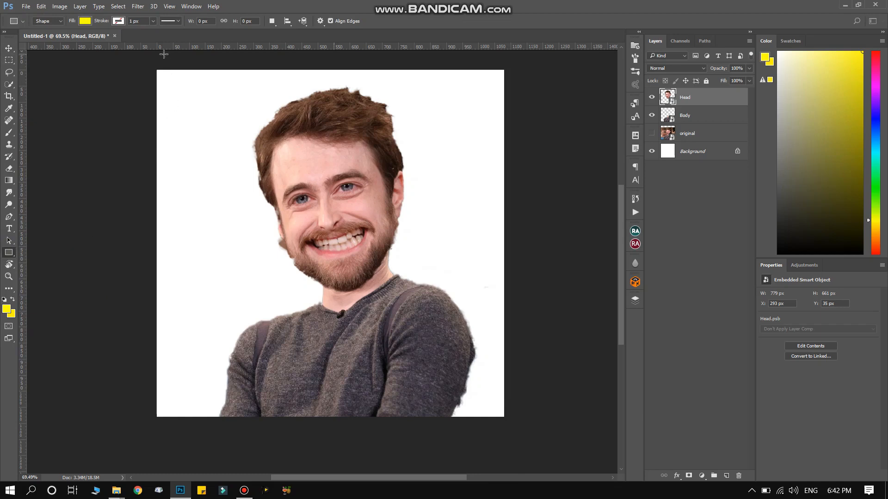
left_click_drag(151, 61, 515, 427)
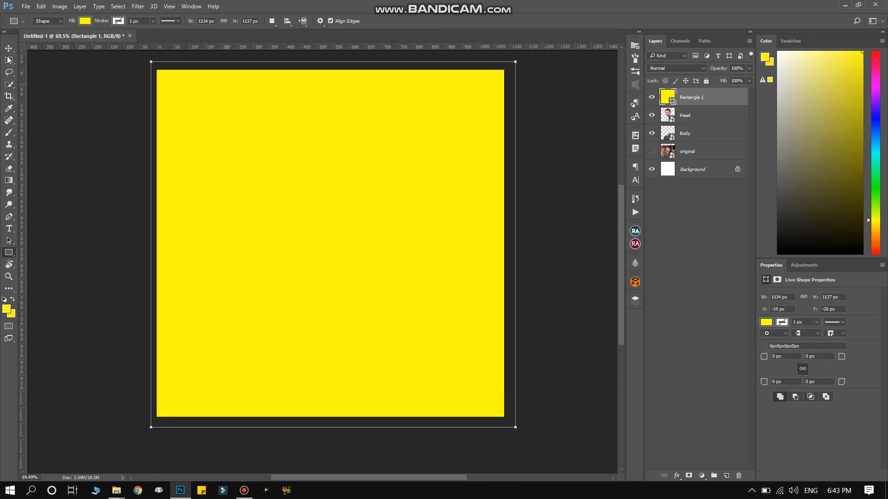
left_click(8, 48)
left_click_drag(705, 98, 742, 141)
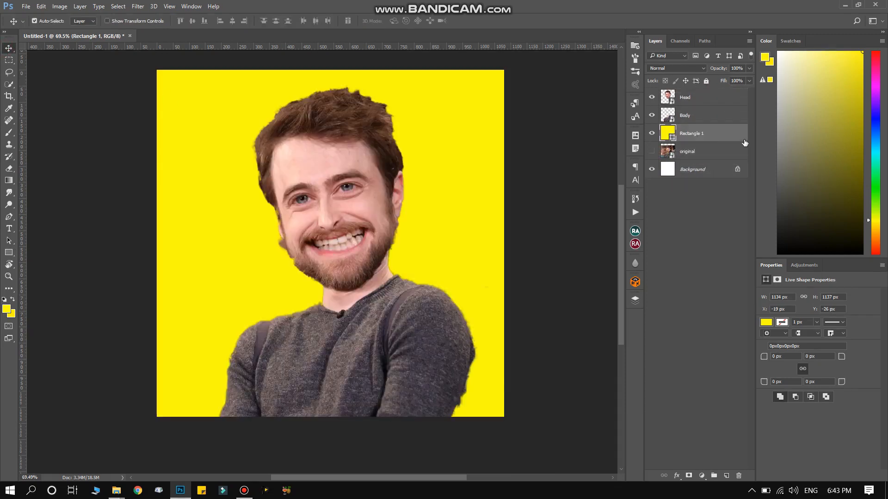
- Rename the yellow rectangle layer as BG and lock it completely
double_click(705, 133)
type("BG")
key("Return")
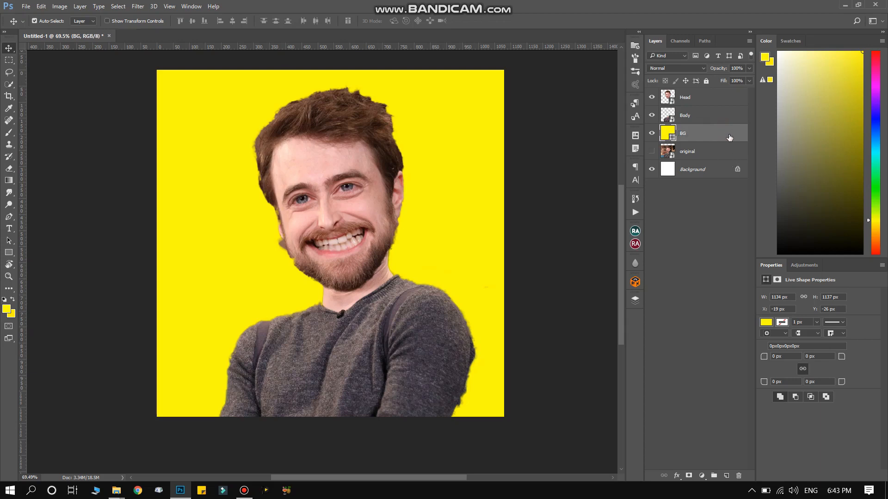
left_click(707, 81)
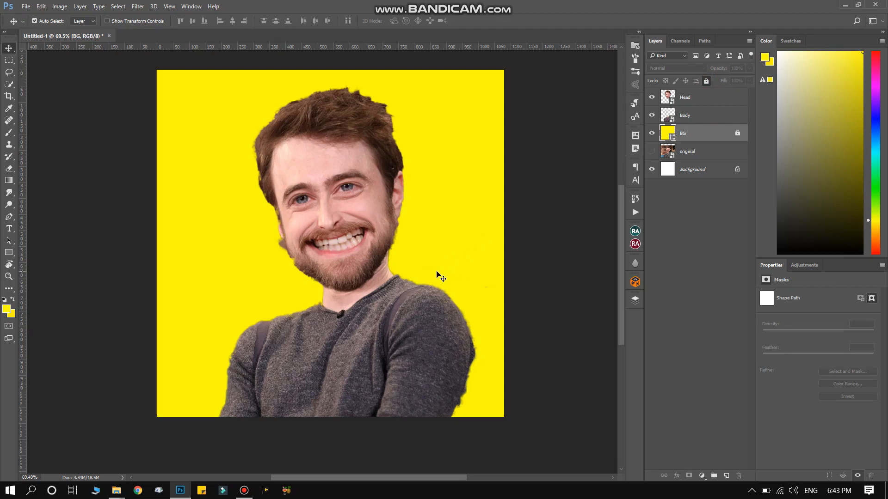
- Choose the Smudge tool and rasterize the Head smart object for retouching
left_click(9, 194)
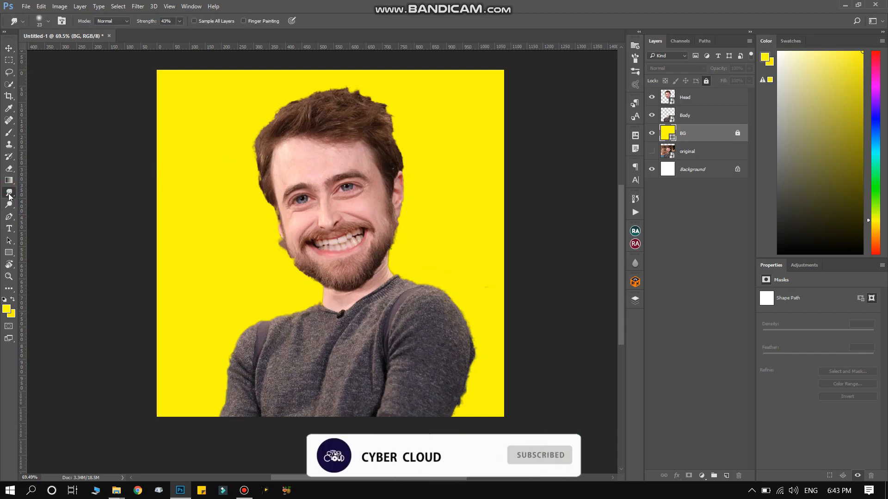
left_click(700, 98)
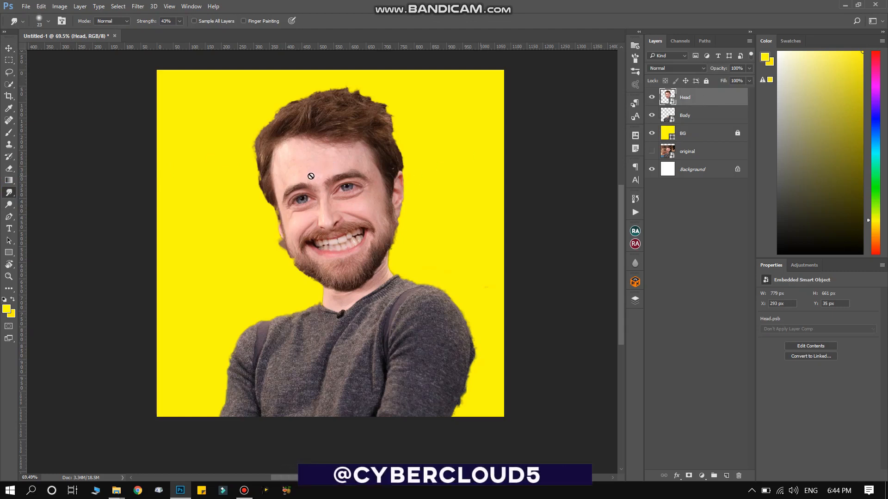
left_click(319, 187)
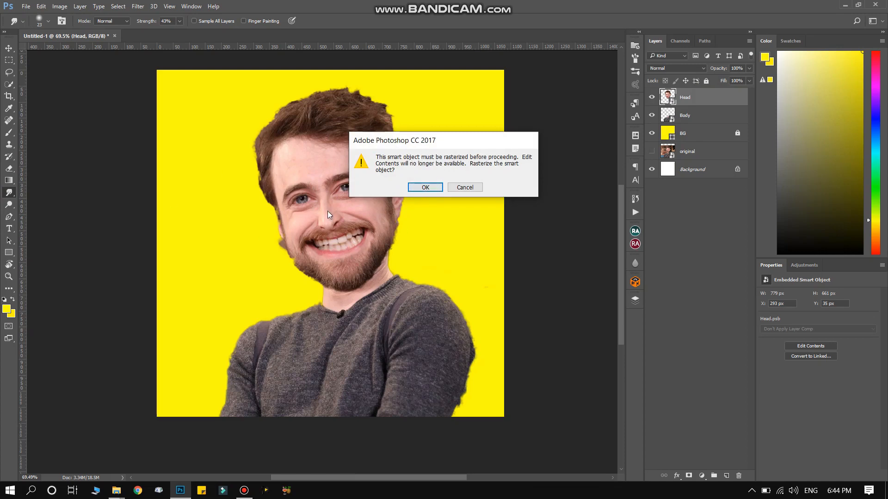
left_click(426, 187)
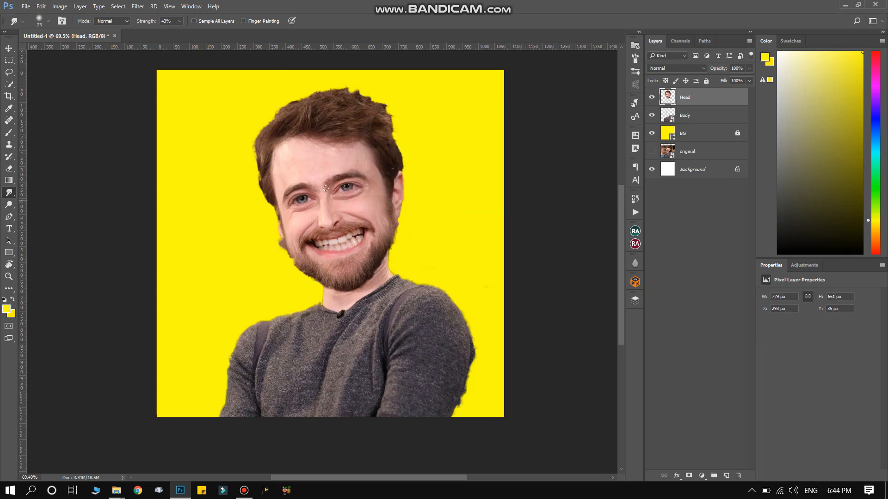
- Set the Smudge brush over the forehead to 10 px with 100% hardness
scroll(300, 176, "up", 3)
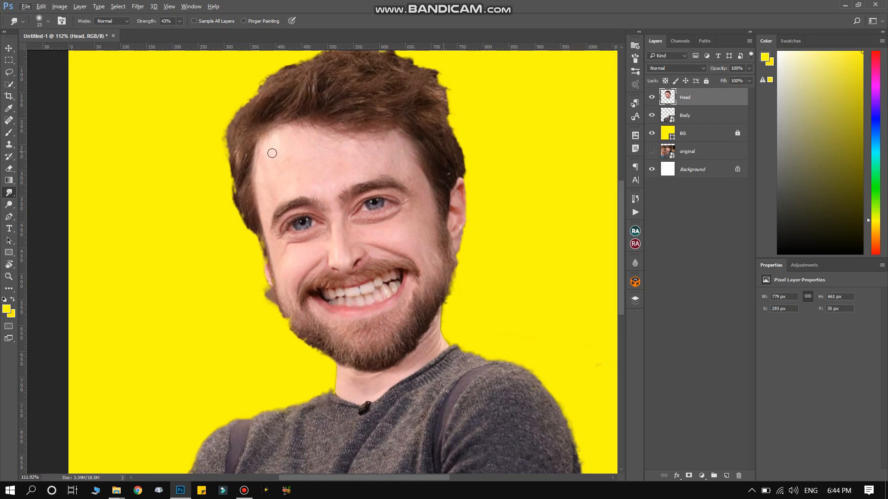
scroll(262, 147, "up", 6)
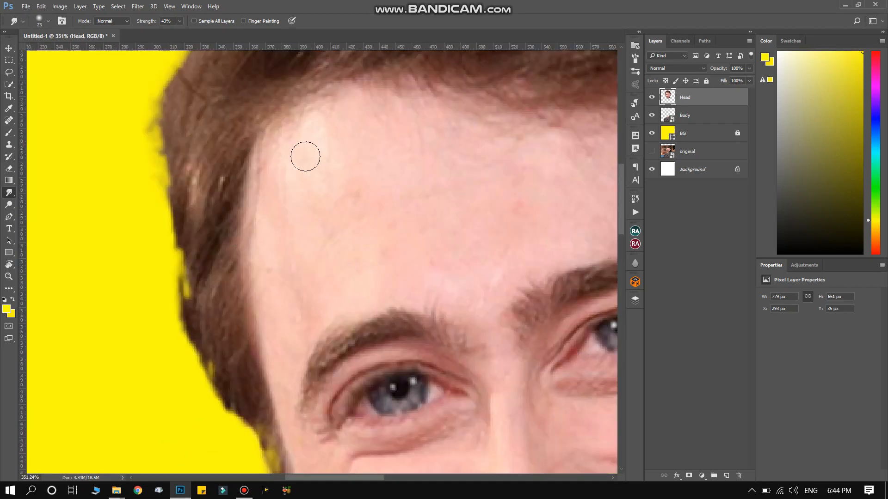
right_click(305, 156, "alt")
right_click(303, 164)
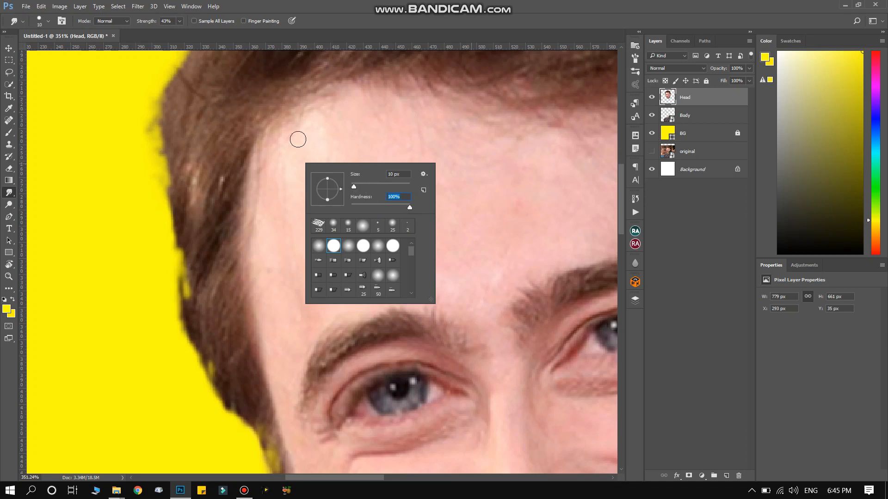
right_click(283, 147)
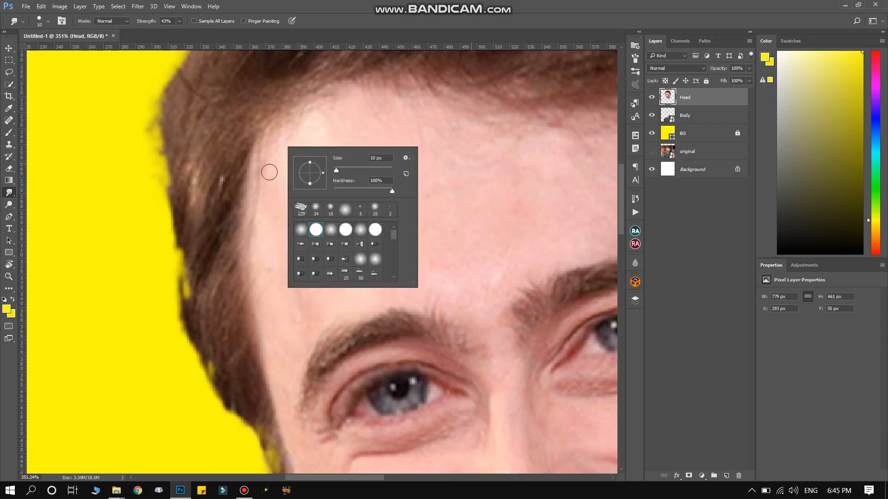
left_click_drag(269, 171, 264, 173)
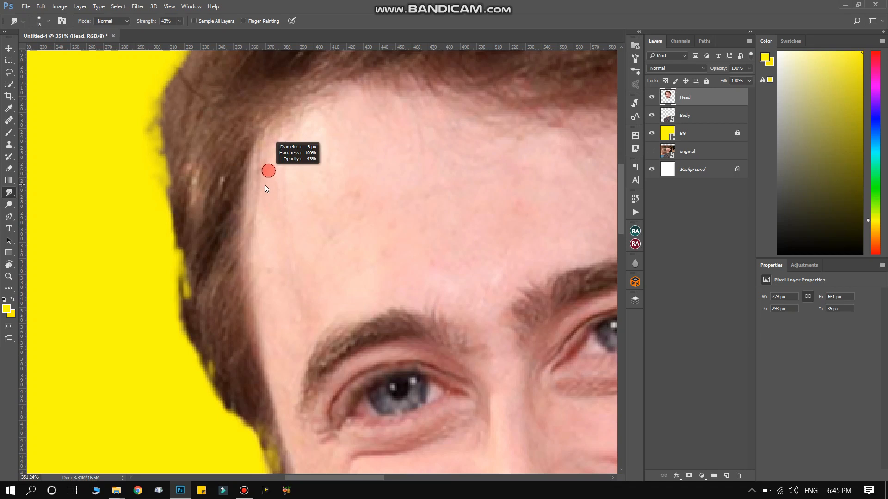
left_click_drag(265, 184, 269, 178)
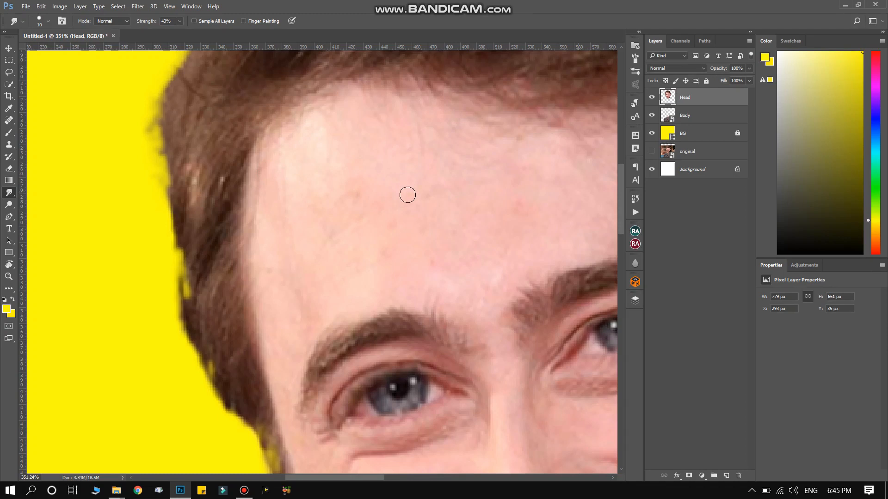
- Reduce the Smudge brush to 9 px and smooth the forehead skin beside the hairline on the image's left side
scroll(401, 202, "down", 2)
mouse_move(438, 165)
left_mouse_down()
mouse_move(437, 180)
mouse_move(330, 229)
left_mouse_up()
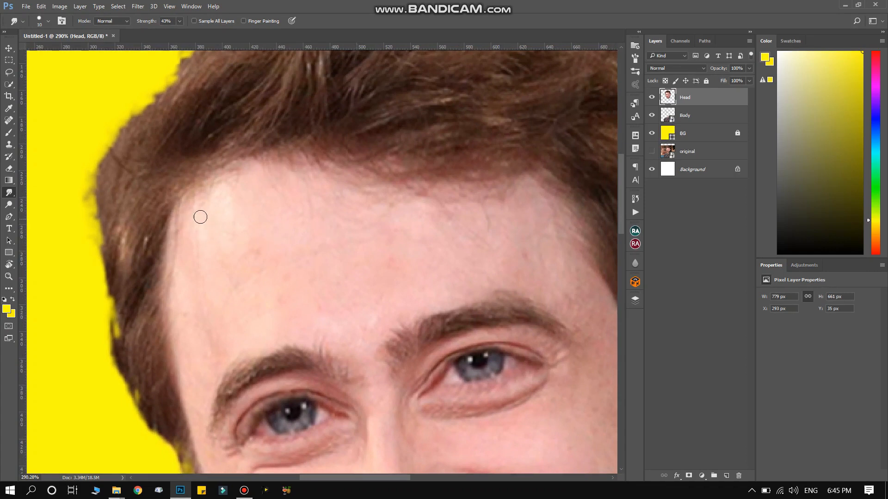
key("bracketleft")
left_click_drag(195, 276, 246, 239)
left_click_drag(189, 255, 230, 221)
left_click_drag(205, 259, 249, 238)
scroll(209, 276, "up", 4)
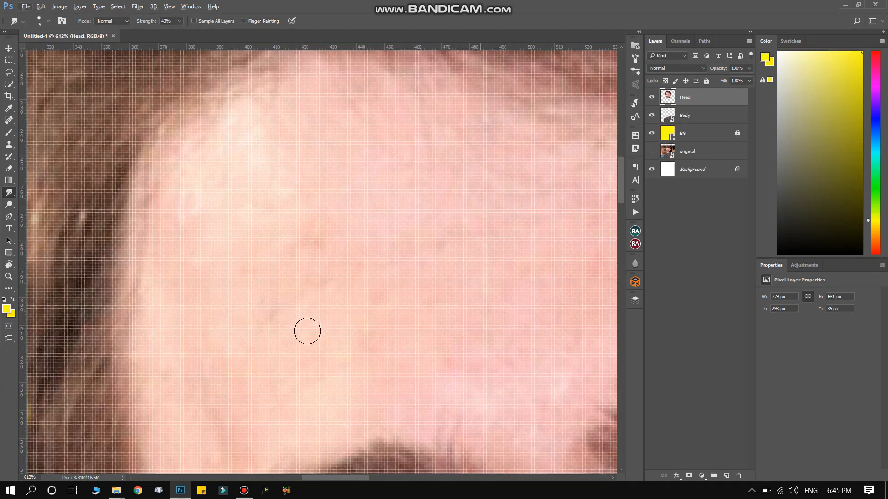
mouse_move(263, 312)
left_mouse_down()
mouse_move(323, 280)
mouse_move(303, 274)
left_mouse_up()
left_click_drag(247, 274, 325, 230)
left_click_drag(197, 270, 297, 232)
left_click_drag(210, 240, 333, 176)
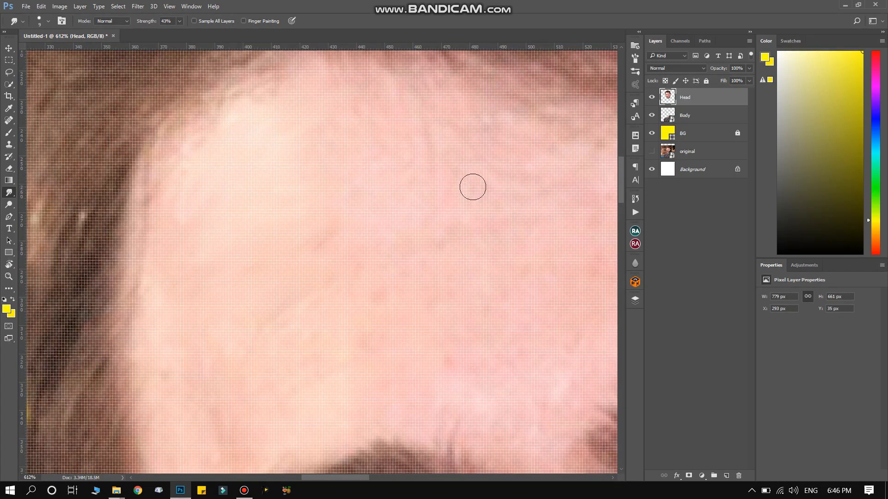
- Smooth the forehead skin along the hairline and above the eyebrow on the image's left side with the Smudge brush
scroll(439, 201, "down", 3)
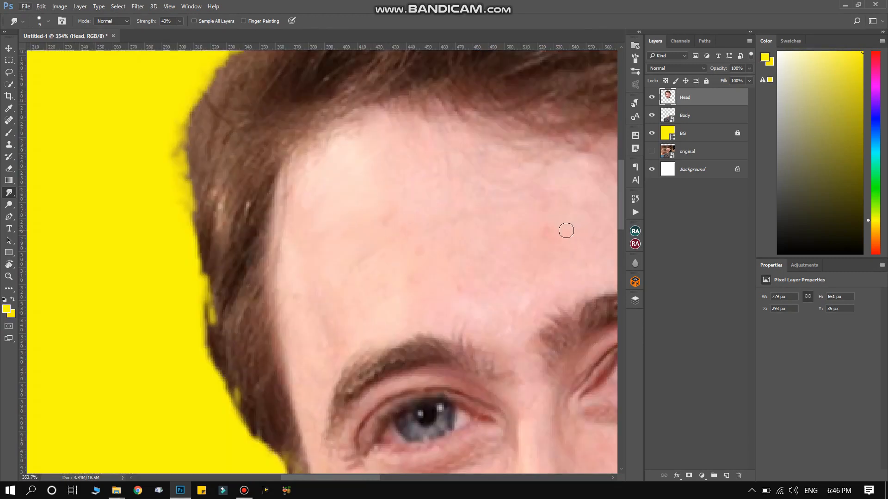
left_click_drag(478, 262, 347, 282)
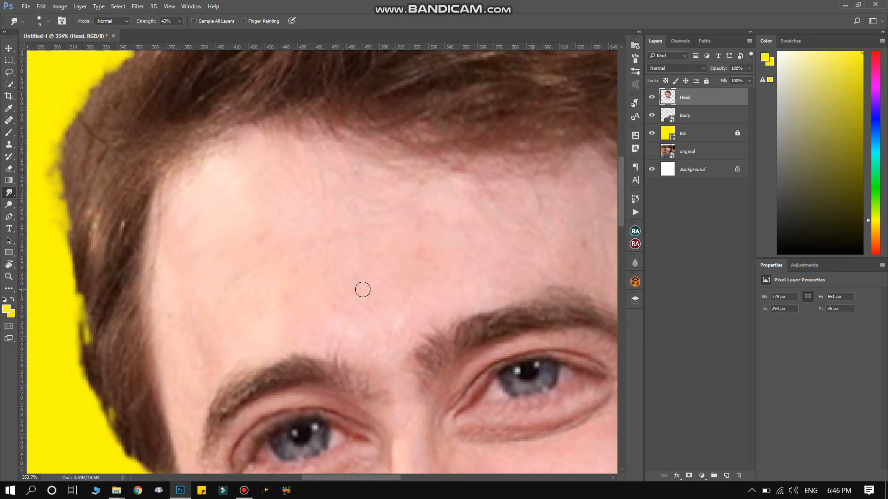
scroll(291, 274, "down", 3)
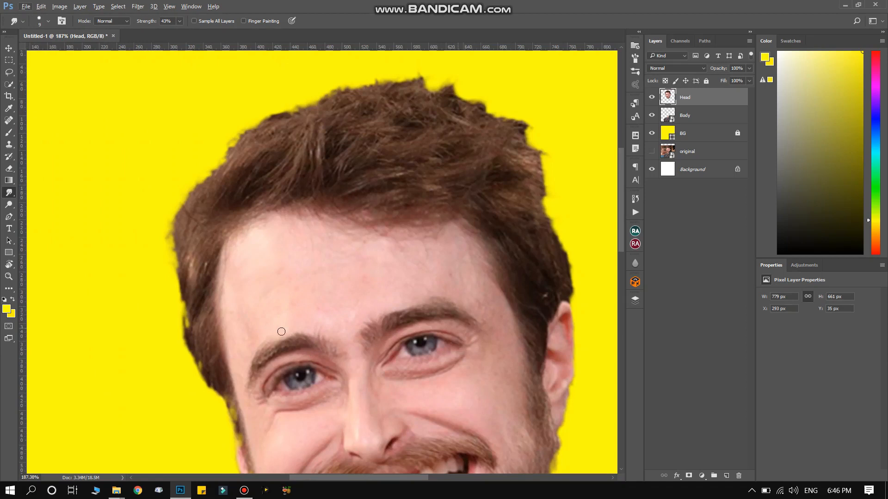
scroll(284, 287, "up", 4)
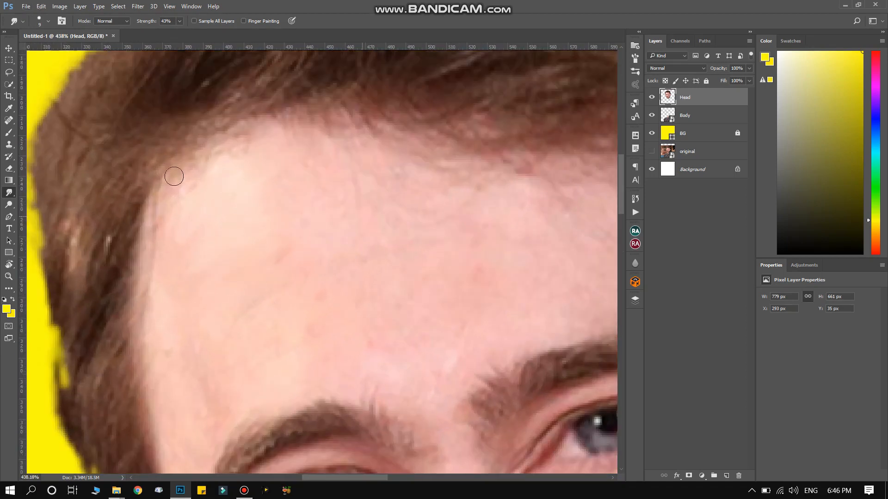
left_click_drag(167, 193, 222, 163)
mouse_move(258, 410)
left_mouse_down()
mouse_move(341, 396)
mouse_move(254, 403)
mouse_move(323, 380)
left_mouse_up()
left_click_drag(237, 395, 327, 348)
mouse_move(234, 377)
left_mouse_down()
mouse_move(312, 326)
mouse_move(295, 301)
left_mouse_up()
mouse_move(225, 330)
left_mouse_down()
mouse_move(279, 301)
mouse_move(257, 307)
mouse_move(301, 270)
left_mouse_up()
left_click_drag(241, 277, 304, 251)
left_click_drag(272, 384, 292, 300)
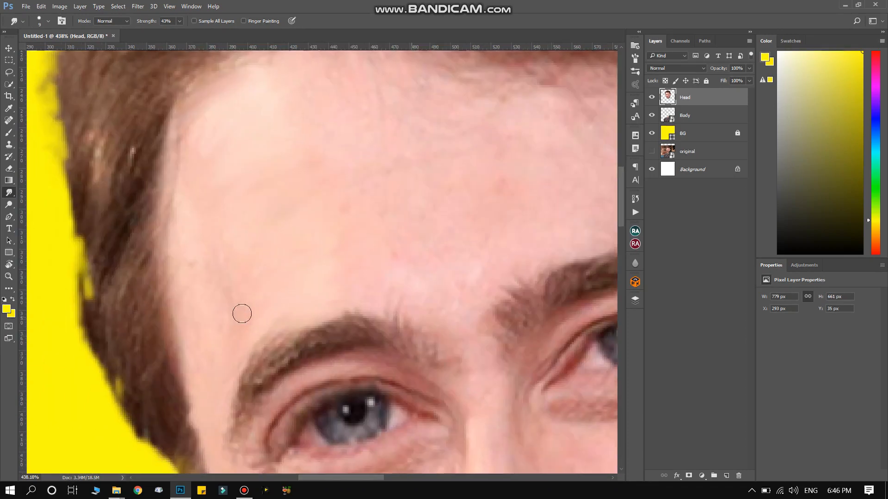
left_click_drag(213, 389, 199, 213)
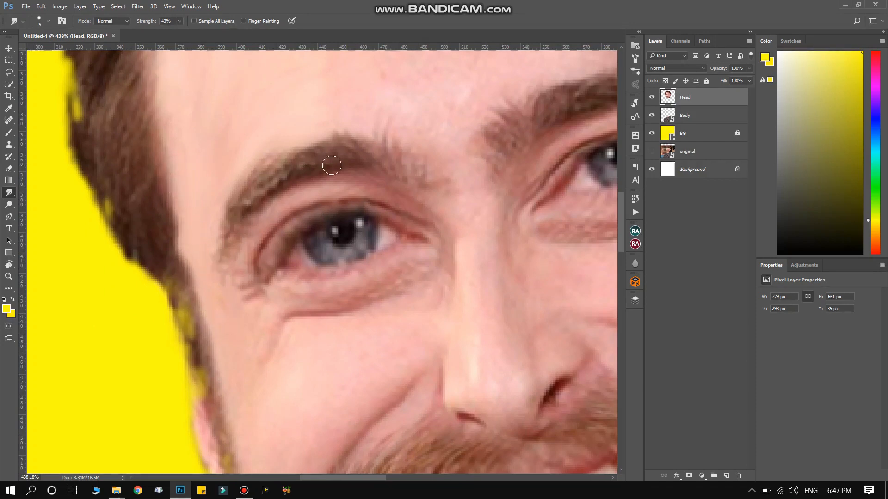
scroll(331, 165, "up", 5)
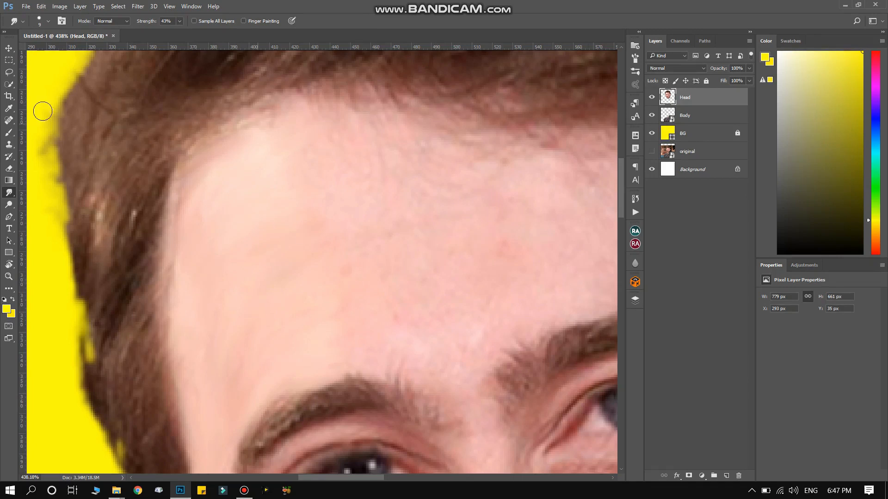
left_click_drag(326, 391, 337, 213)
left_click_drag(355, 462, 307, 204)
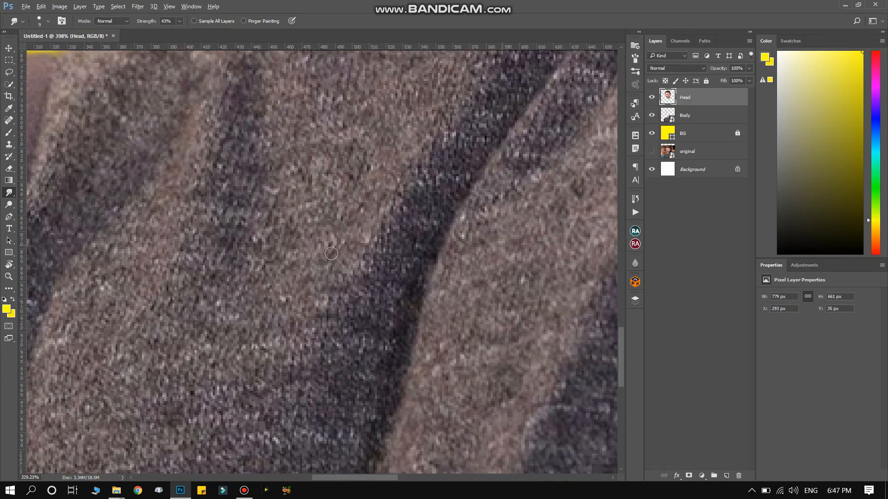
scroll(326, 249, "down", 5)
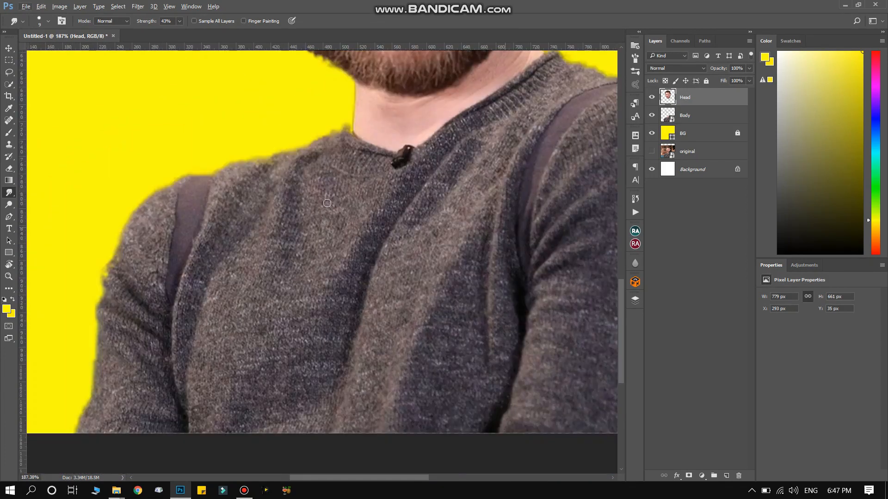
left_click_drag(254, 185, 202, 420)
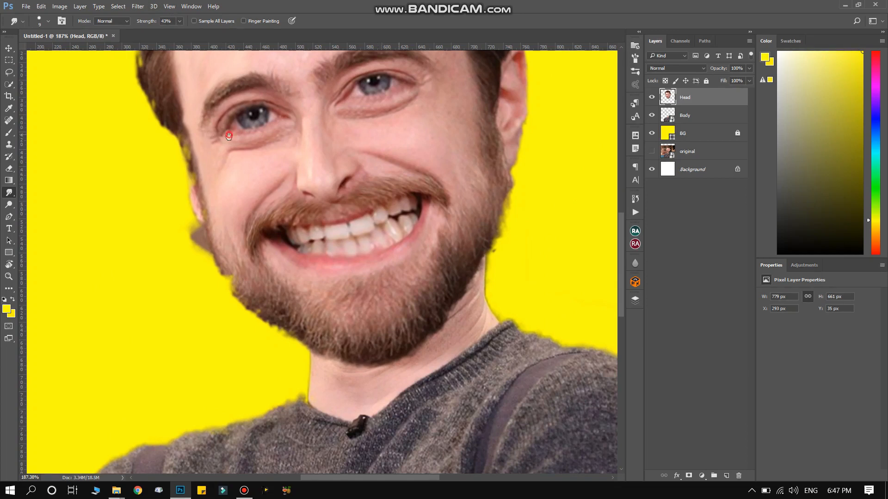
left_click_drag(235, 235, 192, 302)
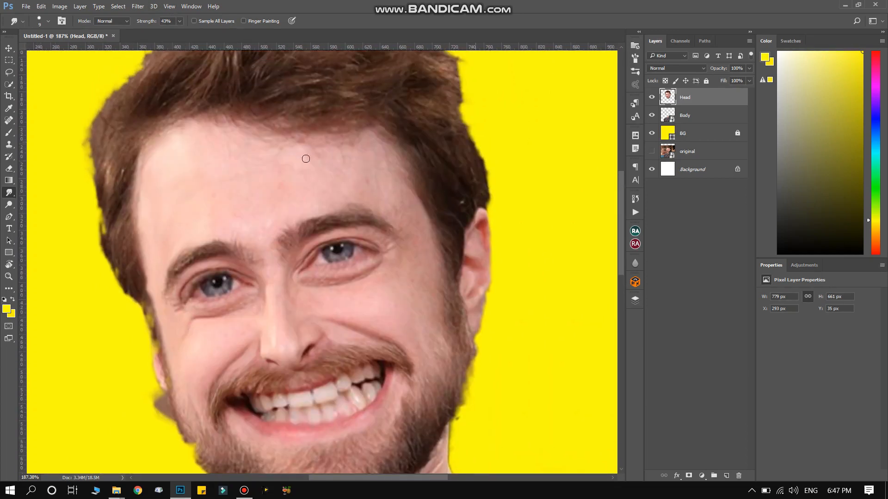
- Smudge the hairs of both eyebrows into soft painted strokes, enlarging the brush to 10 px for the image-right eyebrow
scroll(223, 247, "up", 8)
mouse_move(223, 244)
left_mouse_down()
mouse_move(254, 134)
mouse_move(131, 223)
left_mouse_up()
left_click_drag(217, 141, 158, 162)
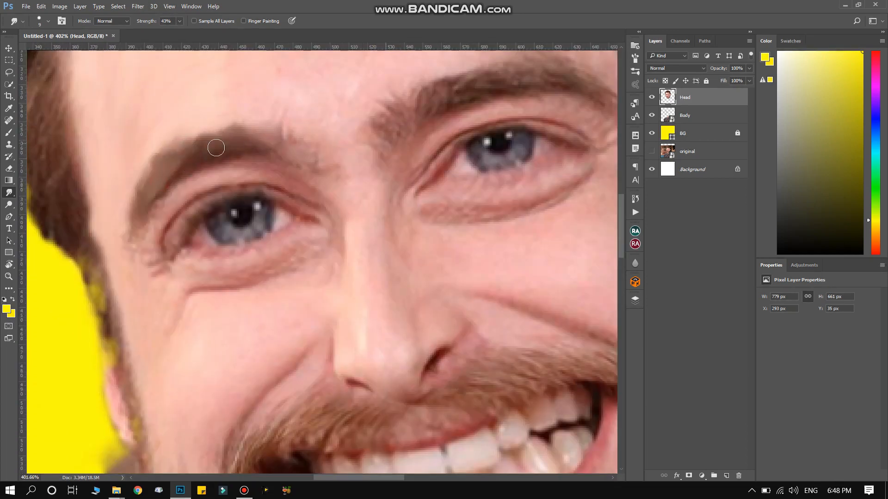
left_click_drag(390, 150, 316, 230)
mouse_move(374, 192)
left_mouse_down()
mouse_move(356, 194)
mouse_move(463, 158)
left_mouse_up()
scroll(324, 222, "down", 4)
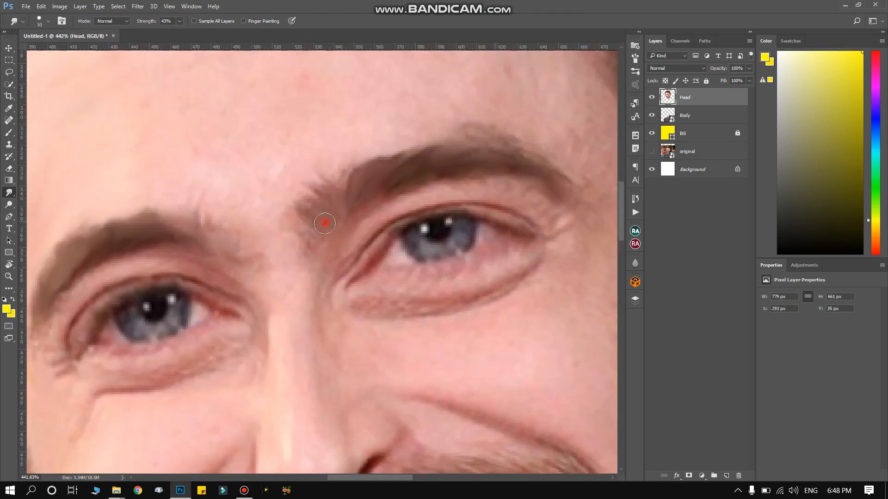
scroll(281, 243, "up", 1)
left_click_drag(242, 144, 244, 223)
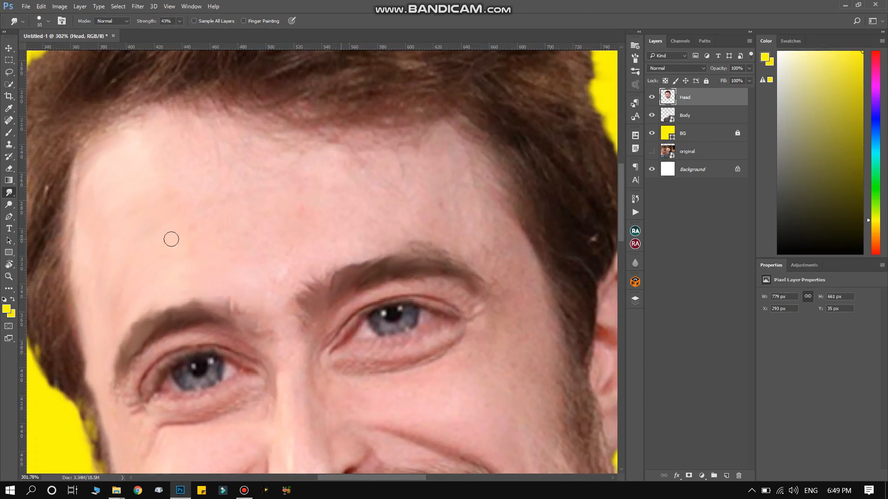
- Reduce the Smudge brush to 9 px and smooth the skin across the middle of the forehead
scroll(171, 237, "up", 1)
scroll(186, 220, "up", 1)
mouse_move(207, 172)
left_mouse_down()
mouse_move(298, 181)
mouse_move(256, 172)
mouse_move(256, 224)
mouse_move(323, 211)
left_mouse_up()
key("bracketleft")
left_click_drag(382, 225, 432, 225)
mouse_move(425, 412)
left_mouse_down()
mouse_move(524, 390)
mouse_move(499, 335)
left_mouse_up()
left_click_drag(289, 425, 391, 337)
left_click_drag(222, 280, 439, 214)
- Smudge the remaining rough forehead skin up to the hairline and down the image's right side
mouse_move(444, 327)
left_mouse_down()
mouse_move(312, 280)
mouse_move(412, 281)
left_mouse_up()
left_click_drag(242, 238, 366, 233)
left_click_drag(238, 188, 361, 195)
mouse_move(305, 157)
left_mouse_down()
mouse_move(353, 184)
mouse_move(434, 203)
left_mouse_up()
mouse_move(422, 119)
left_mouse_down()
mouse_move(457, 142)
mouse_move(441, 179)
left_mouse_up()
mouse_move(410, 205)
left_mouse_down()
mouse_move(470, 214)
mouse_move(504, 332)
left_mouse_up()
left_click_drag(437, 241, 469, 265)
- Smooth the temple skin between the image-right eye and the sideburn
left_click_drag(546, 397, 448, 214)
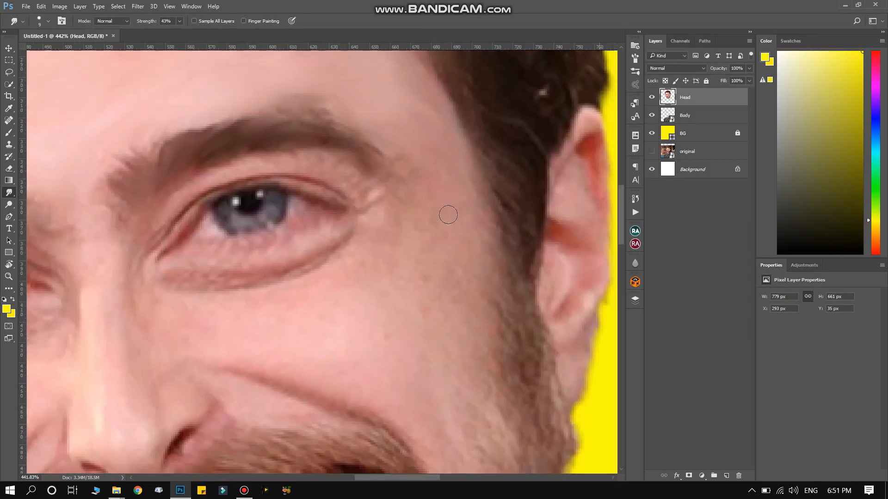
mouse_move(484, 273)
left_mouse_down()
mouse_move(408, 157)
mouse_move(465, 218)
left_mouse_up()
scroll(422, 285, "down", 6)
scroll(392, 347, "up", 1)
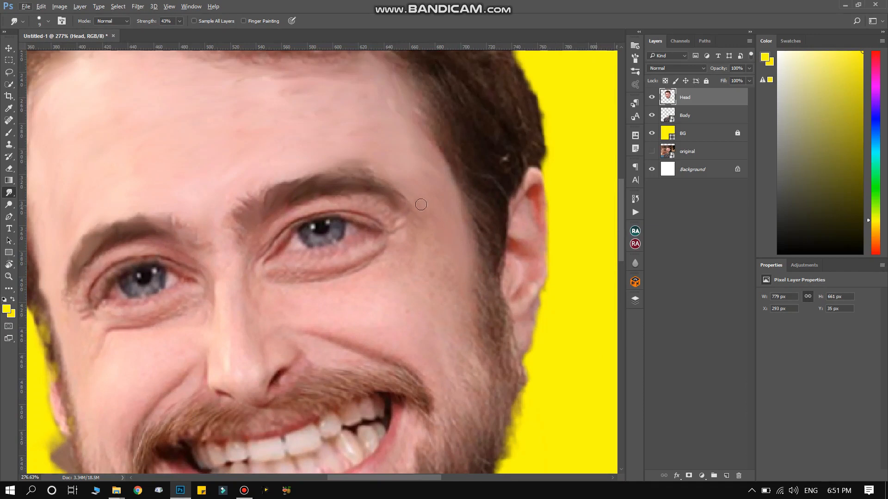
- Smudge the eyelids, outer corner and under-eye fold of the image-right eye, using a smaller brush for the fine areas
scroll(351, 304, "up", 5)
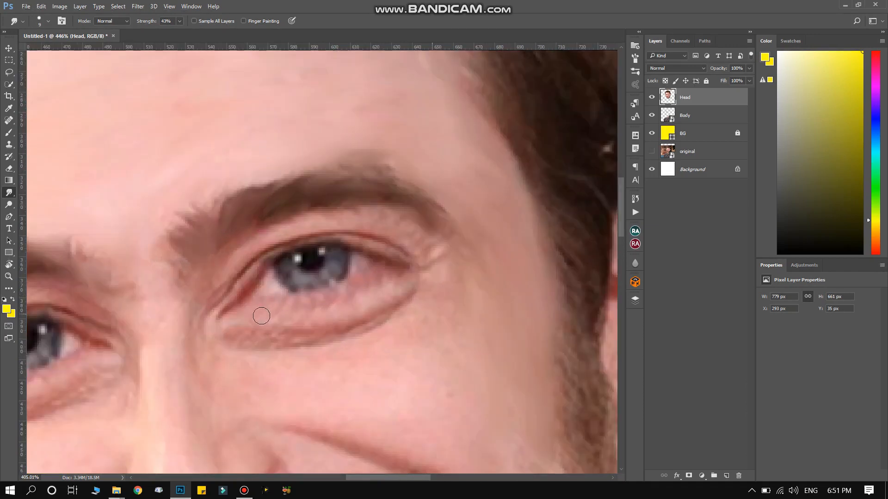
scroll(261, 315, "down", 1)
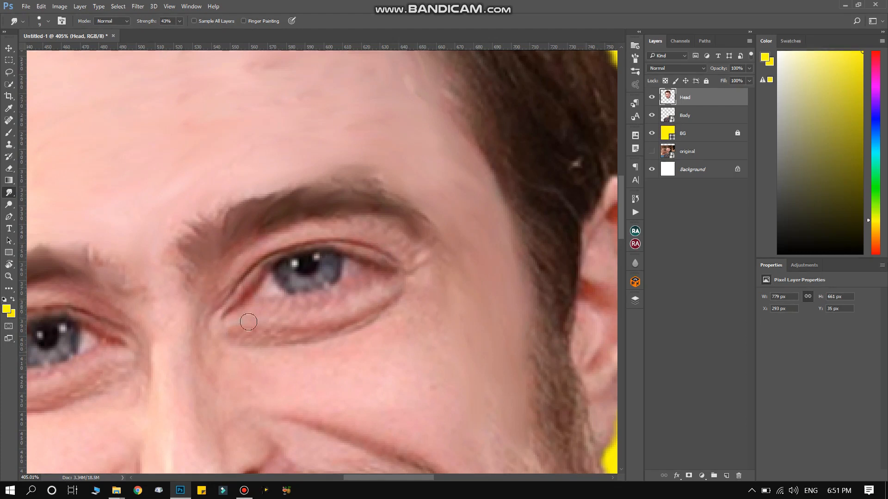
left_click_drag(410, 269, 422, 262)
left_click_drag(219, 316, 239, 306)
mouse_move(230, 293)
left_mouse_down()
mouse_move(246, 266)
mouse_move(238, 276)
mouse_move(320, 240)
mouse_move(386, 256)
left_mouse_up()
left_click_drag(418, 253, 415, 265)
scroll(393, 360, "down", 1)
scroll(388, 361, "up", 1)
mouse_move(287, 265)
left_mouse_down()
mouse_move(352, 260)
mouse_move(276, 279)
mouse_move(272, 299)
mouse_move(306, 292)
mouse_move(281, 302)
left_mouse_up()
right_click(305, 293)
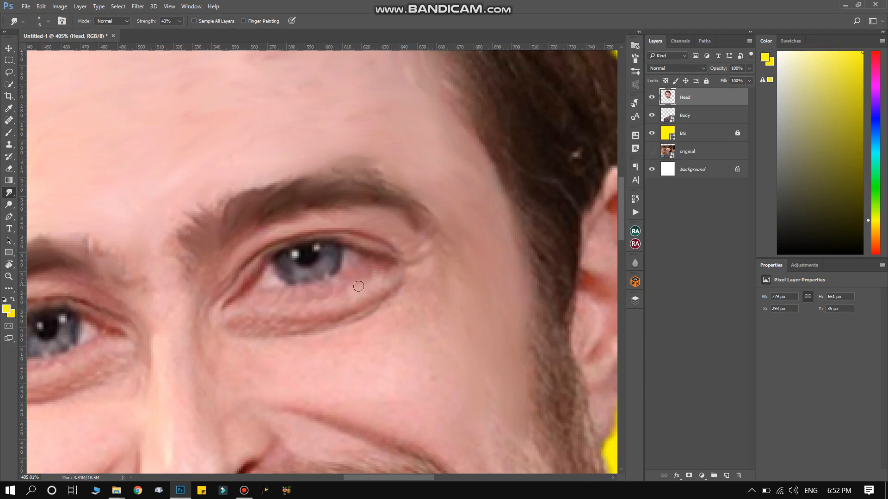
mouse_move(353, 301)
left_mouse_down()
mouse_move(401, 282)
mouse_move(278, 330)
mouse_move(215, 308)
mouse_move(390, 270)
left_mouse_up()
- Smudge the eyelids, corners and under-eye creases of the image-left eye
mouse_move(130, 347)
left_mouse_down()
mouse_move(159, 265)
mouse_move(231, 241)
mouse_move(263, 255)
left_mouse_up()
scroll(255, 352, "down", 2)
scroll(254, 337, "up", 1)
mouse_move(216, 310)
left_mouse_down()
mouse_move(206, 326)
mouse_move(224, 328)
mouse_move(234, 301)
left_mouse_up()
left_click_drag(175, 304, 289, 302)
left_click_drag(166, 304, 142, 357)
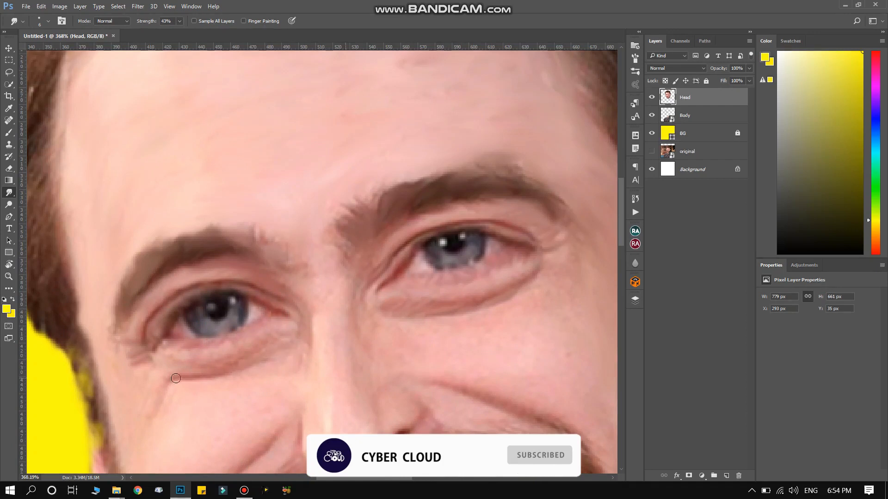
left_click_drag(195, 376, 141, 434)
left_click_drag(217, 358, 285, 328)
left_click_drag(199, 344, 162, 345)
- Smooth the image-left cheek from below the eye to the smile fold beside the nose
scroll(332, 370, "down", 1)
left_click_drag(293, 386, 254, 392)
left_click_drag(176, 424, 164, 447)
scroll(231, 370, "down", 3)
left_click_drag(280, 307, 259, 325)
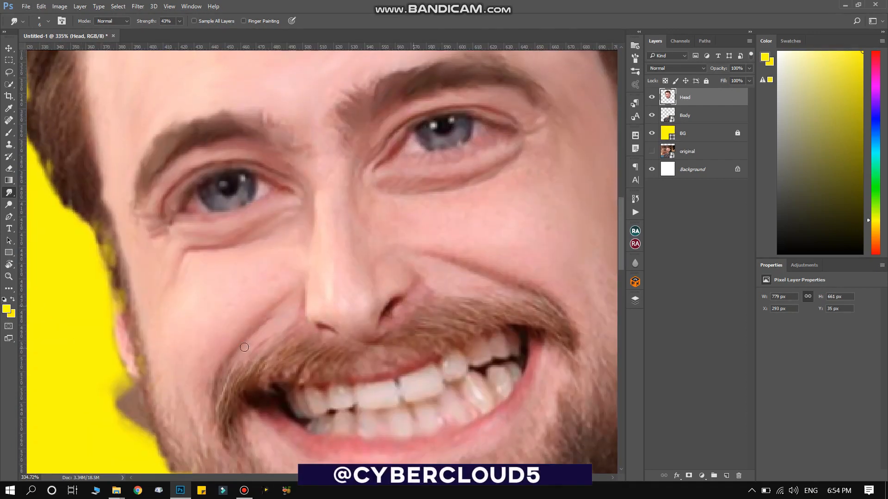
mouse_move(271, 257)
left_mouse_down()
mouse_move(133, 343)
mouse_move(267, 269)
mouse_move(177, 331)
left_mouse_up()
left_click_drag(276, 283, 220, 323)
- Smudge the outer edge of the image-left cheek down to where the beard begins
mouse_move(155, 351)
left_mouse_down()
mouse_move(177, 451)
mouse_move(153, 396)
left_mouse_up()
left_click_drag(150, 337, 171, 438)
mouse_move(153, 408)
left_mouse_down()
mouse_move(173, 430)
mouse_move(160, 422)
left_mouse_up()
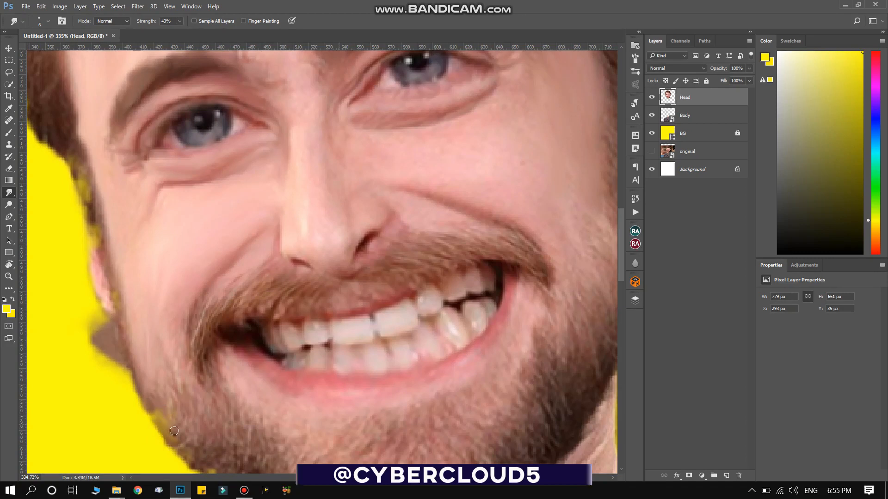
left_click_drag(178, 303, 173, 346)
left_click_drag(155, 257, 155, 259)
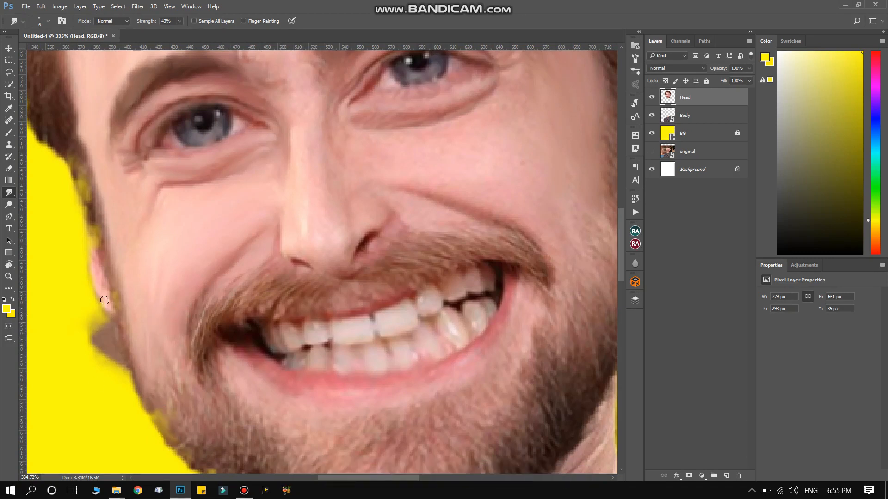
- Smooth the skin on the nose, from the tip up along the bridge
scroll(250, 237, "right", 3)
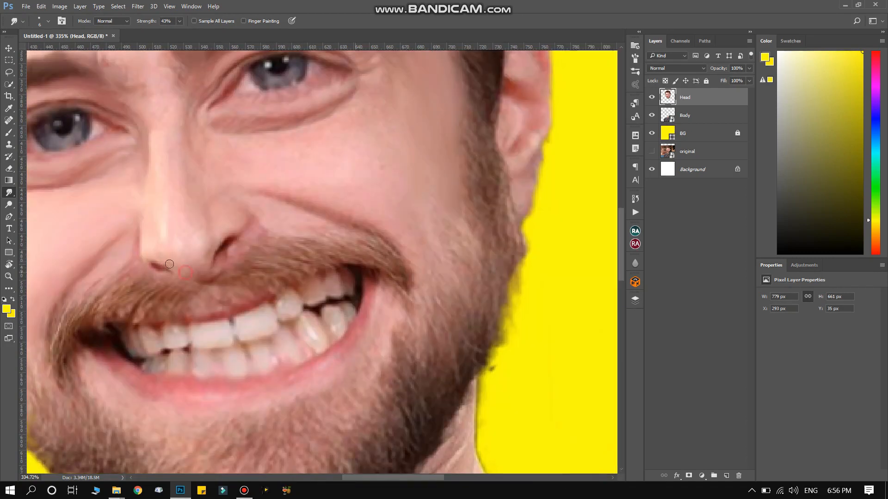
left_click_drag(163, 234, 189, 224)
left_click_drag(180, 199, 195, 364)
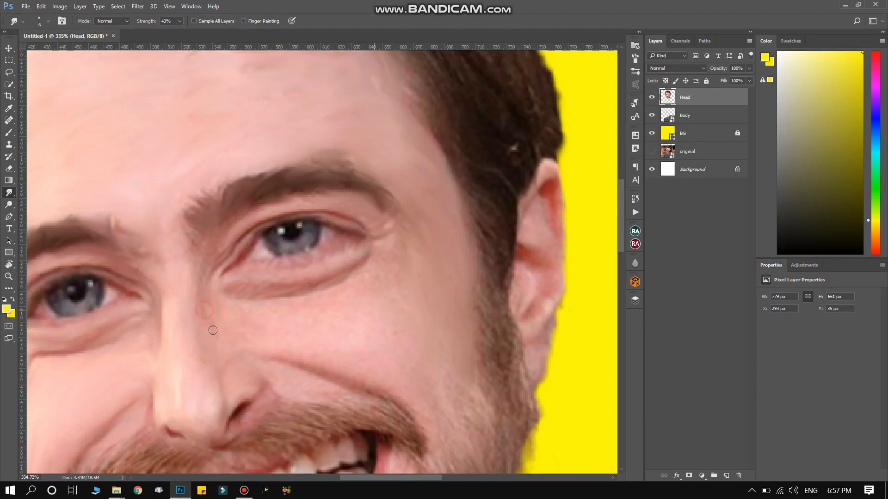
left_click_drag(303, 93, 256, 179)
- Smooth the image-right cheek between the under-eye fold and the mustache, including the smile fold
left_click_drag(312, 267, 208, 142)
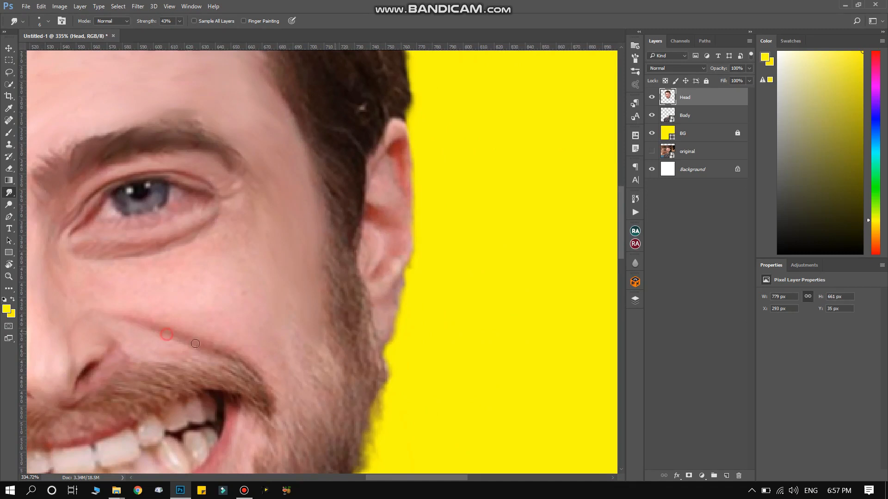
left_click(122, 352)
left_click_drag(111, 338, 134, 350)
left_click_drag(156, 317, 239, 356)
left_click_drag(168, 297, 223, 308)
left_click_drag(186, 254, 240, 261)
mouse_move(139, 255)
left_mouse_down()
mouse_move(210, 225)
mouse_move(253, 254)
left_mouse_up()
left_click_drag(199, 270, 271, 270)
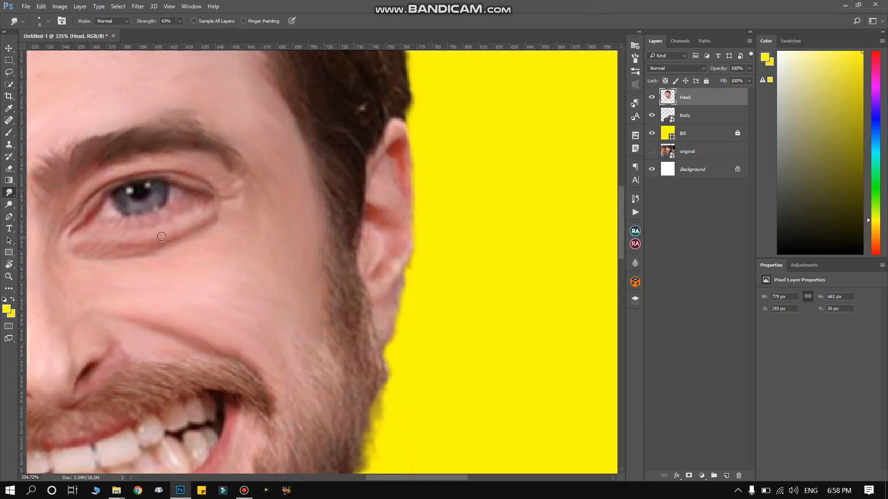
- Smudge the lips and the individual teeth into smooth painted surfaces
scroll(211, 210, "down", 5)
left_click_drag(220, 442, 228, 337)
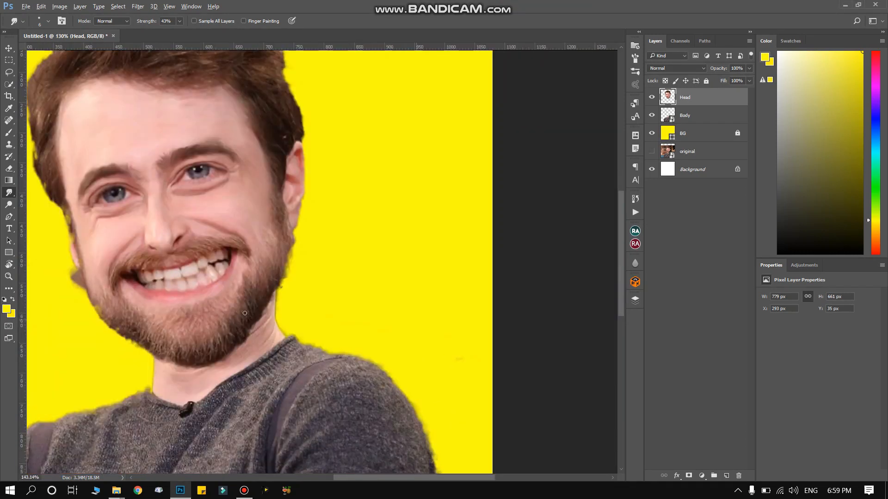
scroll(234, 281, "up", 12)
left_click_drag(124, 339, 282, 261)
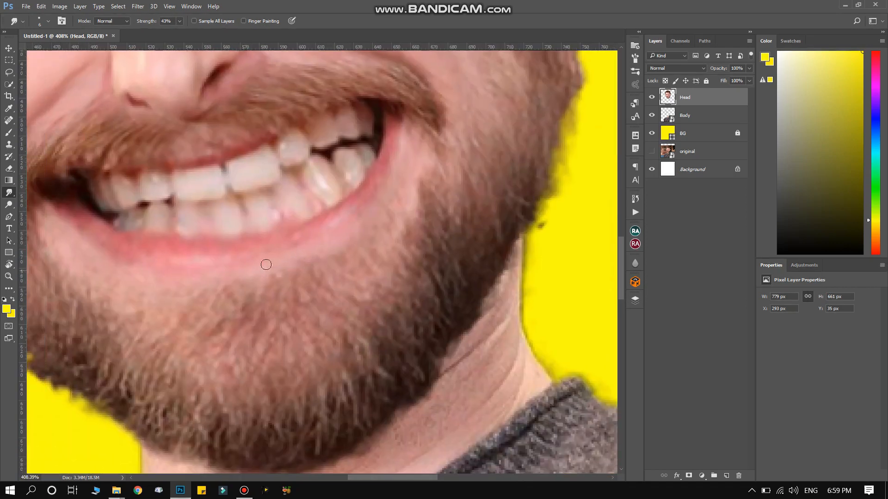
left_click_drag(59, 197, 265, 244)
mouse_move(135, 233)
left_mouse_down()
mouse_move(336, 211)
mouse_move(391, 128)
left_mouse_up()
mouse_move(232, 180)
left_mouse_down()
mouse_move(260, 162)
mouse_move(235, 188)
mouse_move(179, 172)
mouse_move(225, 189)
left_mouse_up()
mouse_move(289, 147)
left_mouse_down()
mouse_move(283, 144)
mouse_move(304, 144)
mouse_move(305, 156)
left_mouse_up()
mouse_move(152, 191)
left_mouse_down()
mouse_move(166, 177)
mouse_move(123, 192)
left_mouse_up()
mouse_move(332, 135)
left_mouse_down()
mouse_move(327, 129)
mouse_move(352, 134)
left_mouse_up()
mouse_move(344, 176)
left_mouse_down()
mouse_move(342, 154)
mouse_move(358, 170)
mouse_move(359, 157)
mouse_move(344, 172)
mouse_move(350, 183)
mouse_move(326, 193)
mouse_move(312, 173)
mouse_move(319, 166)
mouse_move(297, 191)
mouse_move(287, 181)
mouse_move(252, 201)
mouse_move(236, 232)
mouse_move(232, 211)
mouse_move(189, 210)
left_mouse_up()
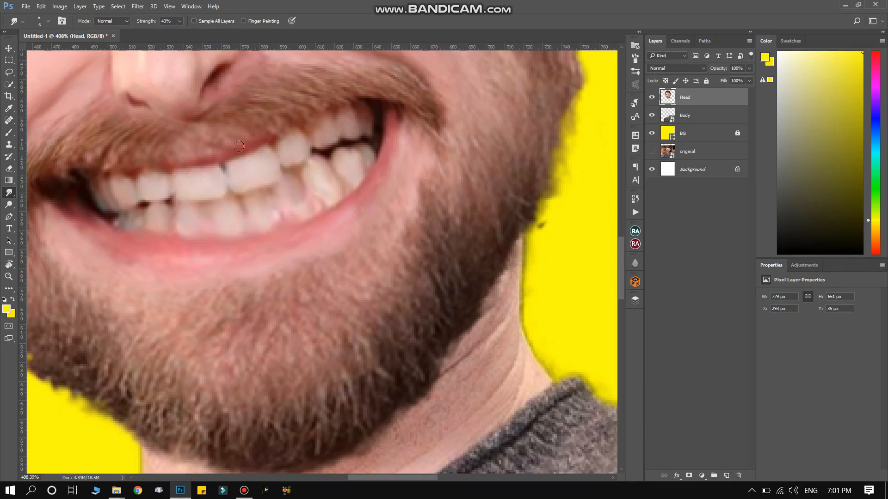
- Set the Smudge brush to 9 px and smooth the inner folds, lobe and upper rim of the image-right ear
scroll(291, 238, "down", 8)
scroll(368, 151, "up", 8)
left_click_drag(368, 152, 371, 324)
scroll(407, 345, "down", 1)
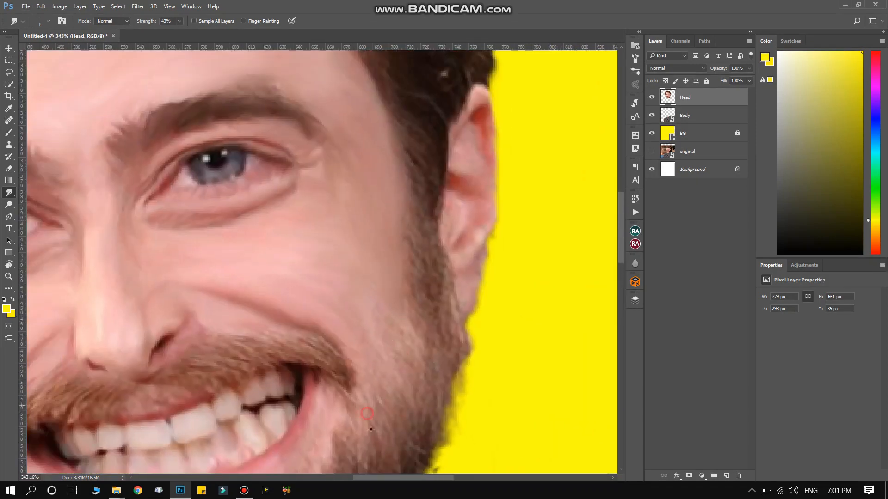
scroll(371, 429, "down", 3)
scroll(367, 178, "up", 5)
left_click(355, 259)
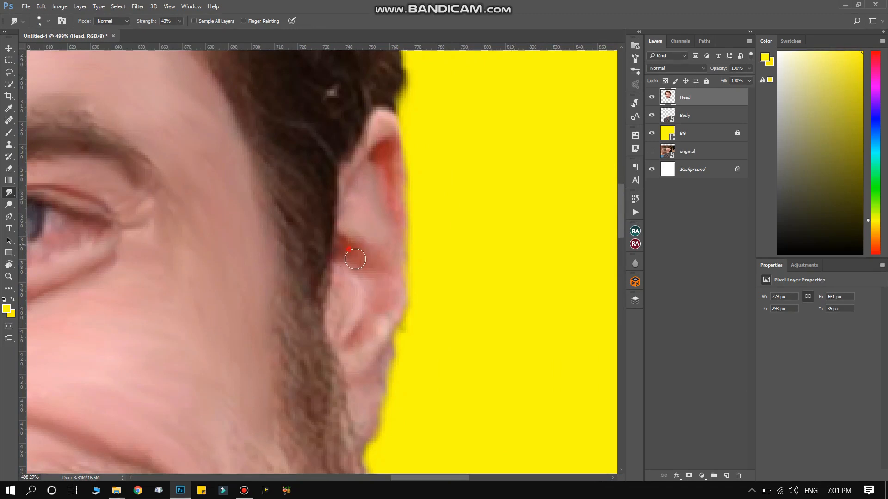
left_click_drag(355, 259, 363, 274)
left_click_drag(350, 296, 339, 315)
mouse_move(383, 366)
left_mouse_down()
mouse_move(382, 329)
mouse_move(357, 344)
left_mouse_up()
left_click_drag(387, 152, 394, 129)
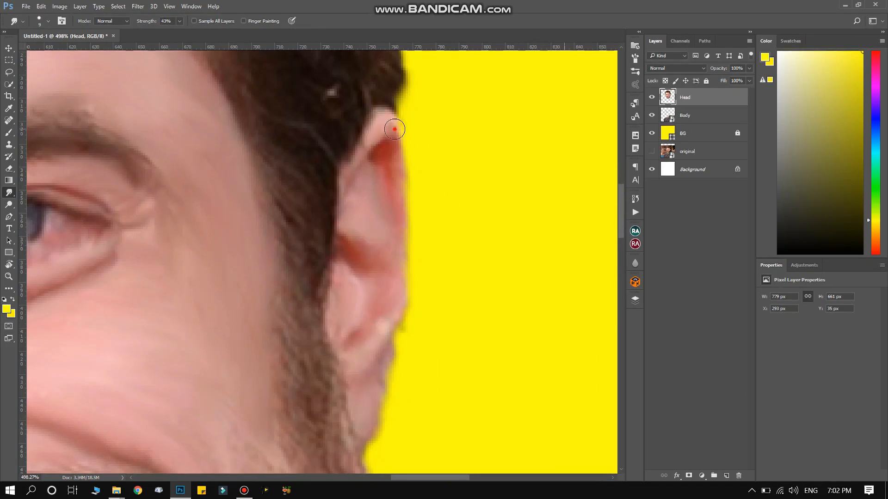
scroll(394, 130, "down", 5)
scroll(259, 297, "up", 3)
scroll(259, 297, "down", 6)
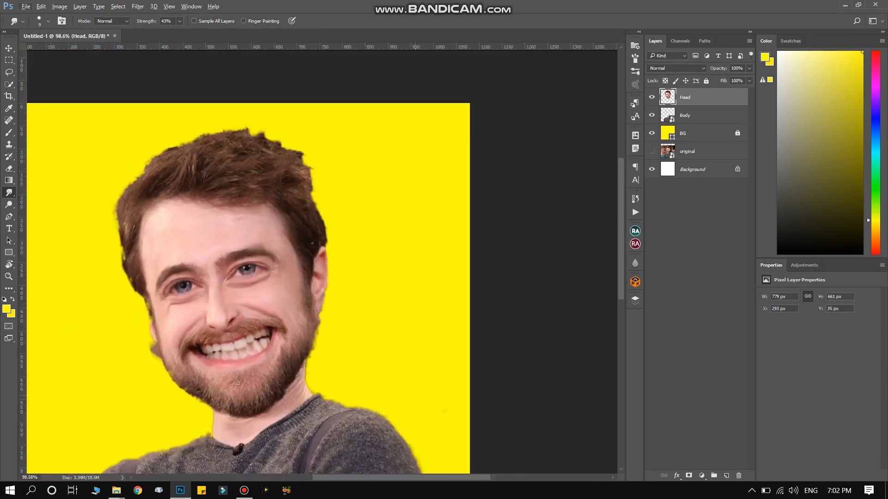
scroll(238, 383, "up", 3)
scroll(239, 252, "down", 2)
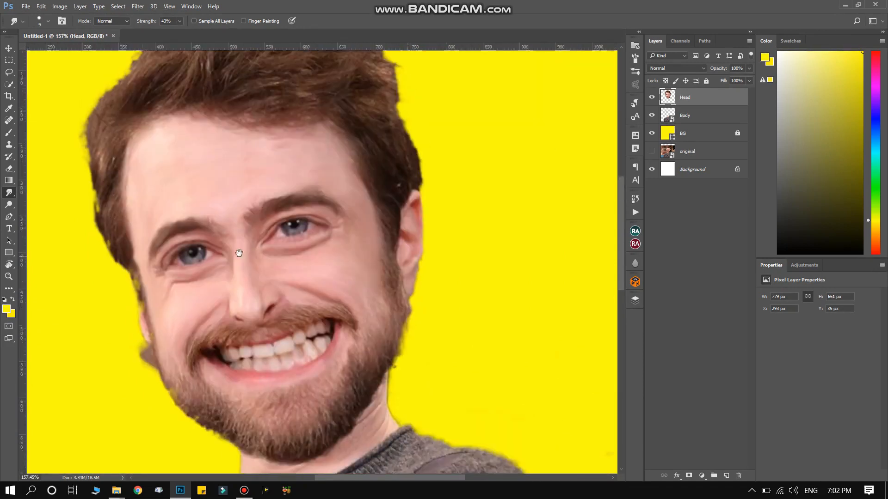
- Rasterize the Body smart object layer so it can be smudged
left_click_drag(239, 253, 229, 261)
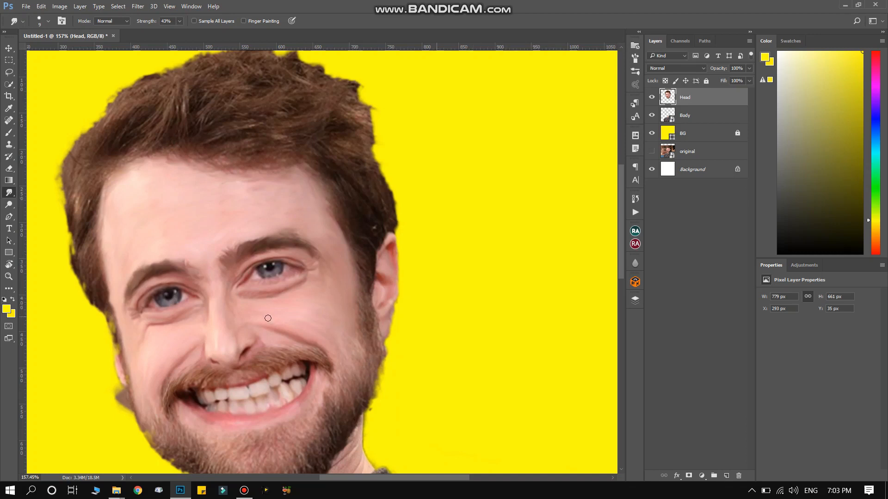
left_click_drag(279, 388, 261, 225)
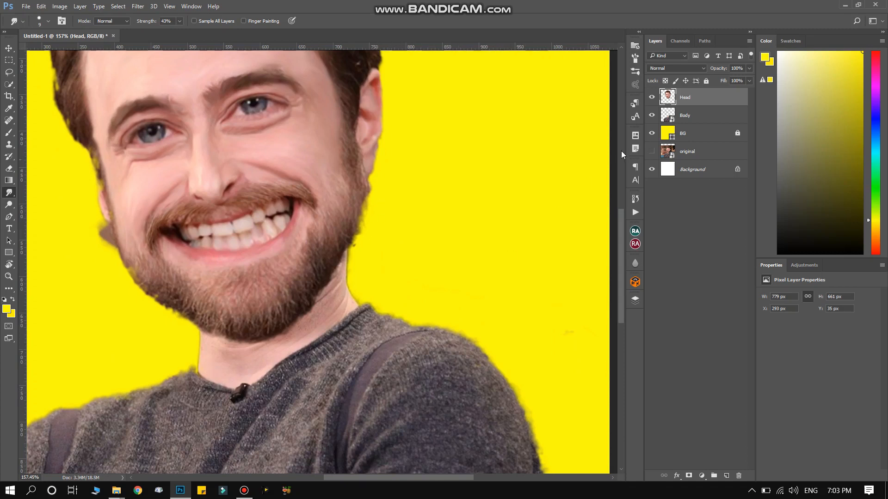
left_click(698, 118)
left_click(319, 335)
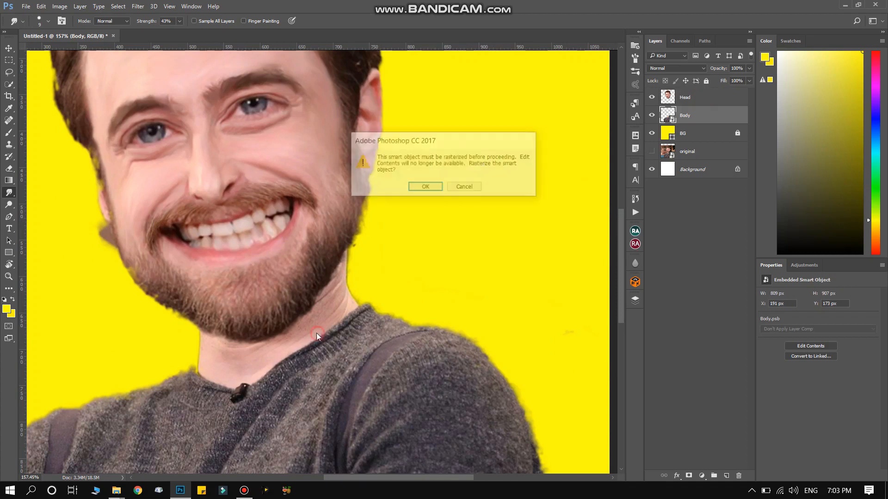
left_click(425, 190)
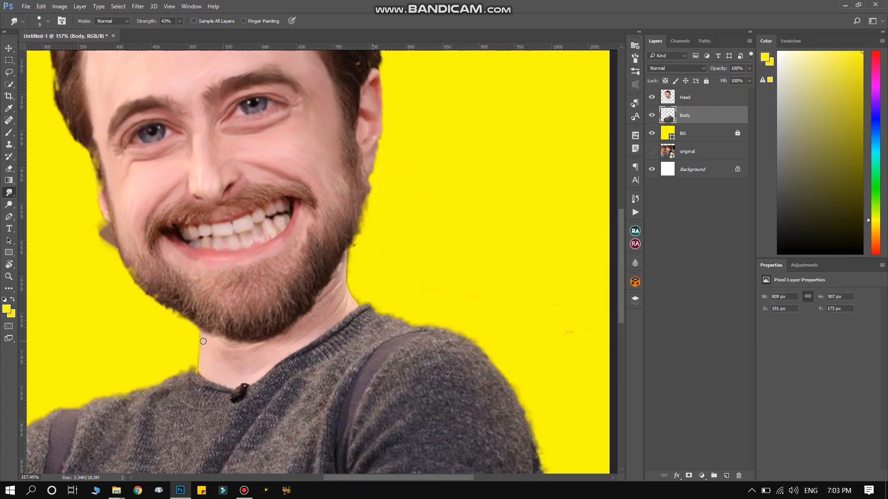
- Smudge the skin on the image-left side and front of the neck, from the beard to the sweater collar
scroll(202, 347, "up", 4)
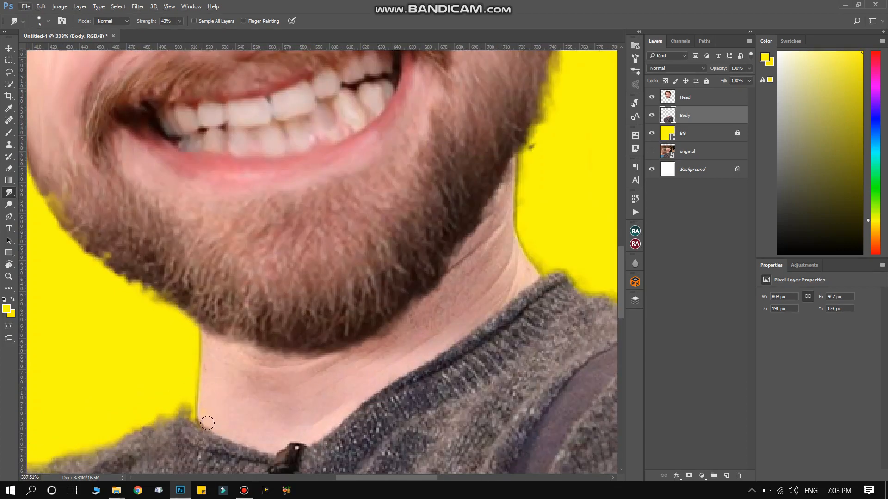
left_click_drag(201, 422, 221, 432)
left_click_drag(203, 396, 202, 396)
mouse_move(207, 381)
left_mouse_down()
mouse_move(267, 384)
mouse_move(203, 374)
mouse_move(245, 369)
mouse_move(193, 362)
mouse_move(203, 355)
mouse_move(232, 379)
mouse_move(252, 369)
mouse_move(206, 349)
mouse_move(261, 361)
left_mouse_up()
left_click_drag(214, 337, 253, 350)
left_click_drag(242, 395, 289, 395)
left_click_drag(239, 410, 306, 410)
mouse_move(242, 436)
left_mouse_down()
mouse_move(262, 440)
mouse_move(317, 421)
left_mouse_up()
left_click_drag(265, 399, 320, 396)
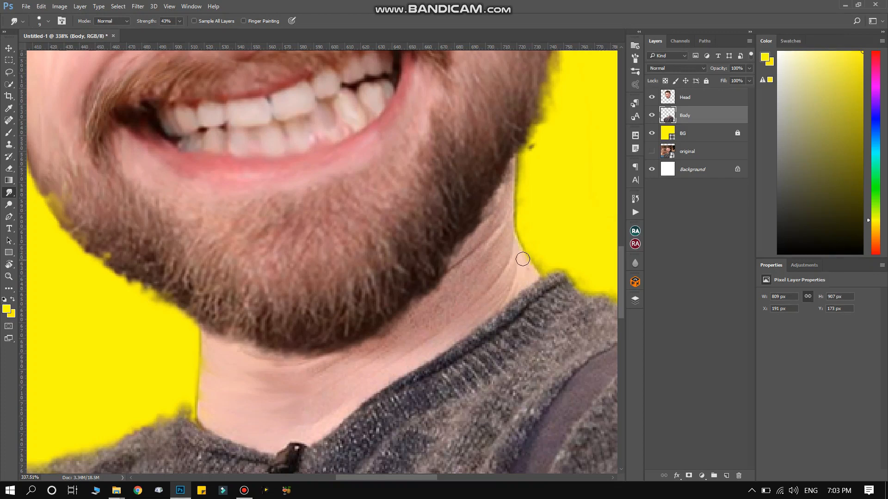
- Smudge the image-right side of the neck smooth, including the creases between the beard and the collar
mouse_move(519, 256)
left_mouse_down()
mouse_move(531, 254)
mouse_move(498, 290)
left_mouse_up()
mouse_move(509, 259)
left_mouse_down()
mouse_move(458, 306)
mouse_move(487, 303)
mouse_move(377, 359)
left_mouse_up()
mouse_move(493, 278)
left_mouse_down()
mouse_move(480, 300)
mouse_move(381, 359)
left_mouse_up()
left_click_drag(464, 323, 384, 384)
left_click_drag(432, 357, 387, 349)
left_click_drag(422, 319, 369, 363)
left_click_drag(489, 241, 443, 289)
mouse_move(506, 240)
left_mouse_down()
mouse_move(491, 261)
mouse_move(498, 188)
left_mouse_up()
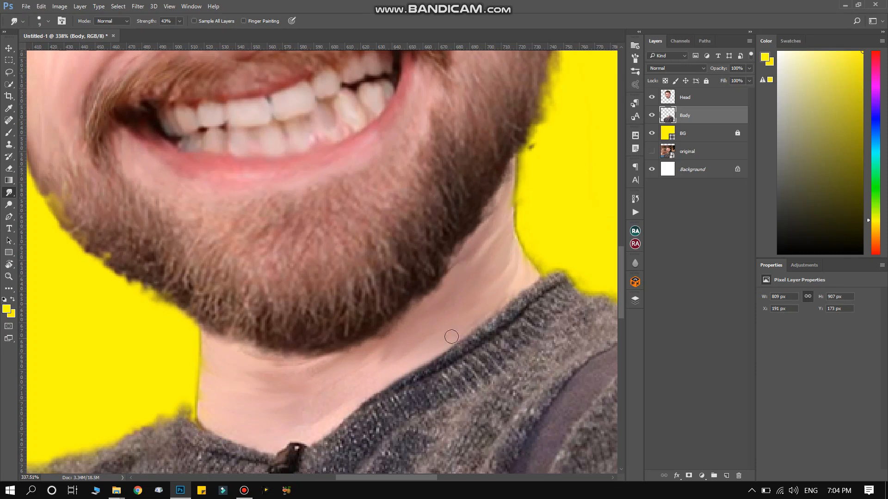
- Put the Head, Body and BG layers together in one layer group
scroll(398, 377, "down", 5)
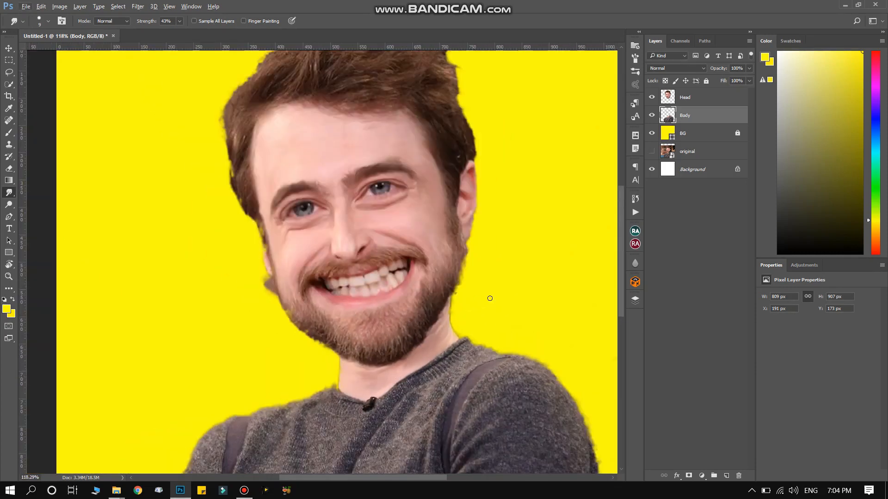
left_click_drag(494, 307, 445, 356)
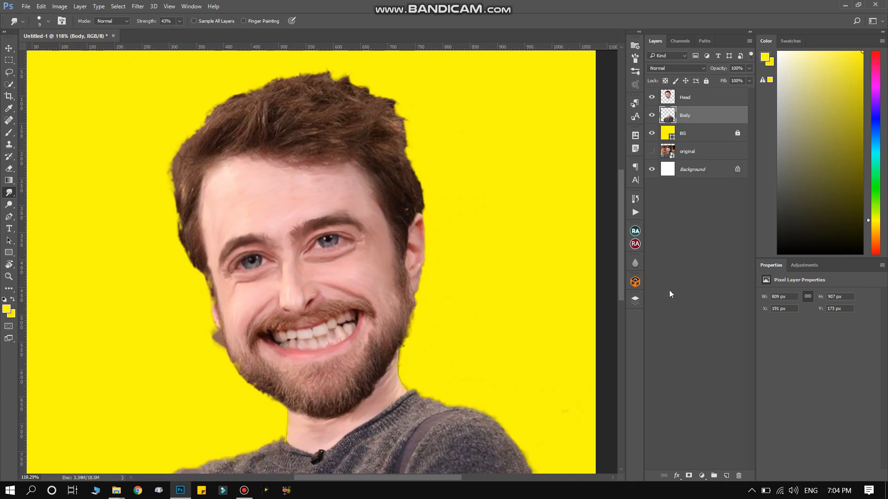
left_click(709, 101)
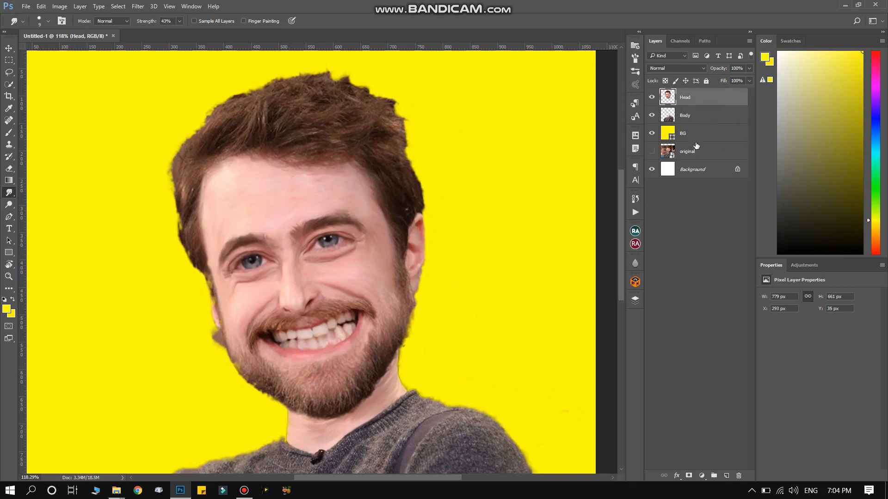
left_click(697, 135)
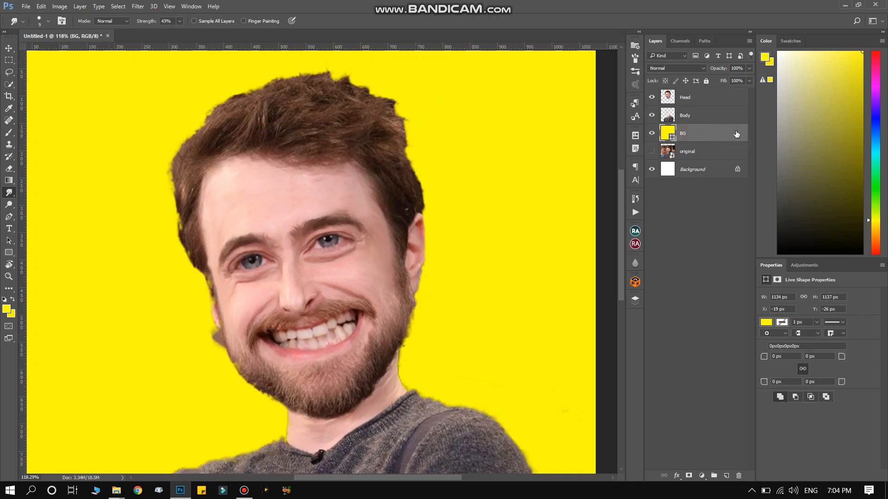
left_click(699, 102, "shift")
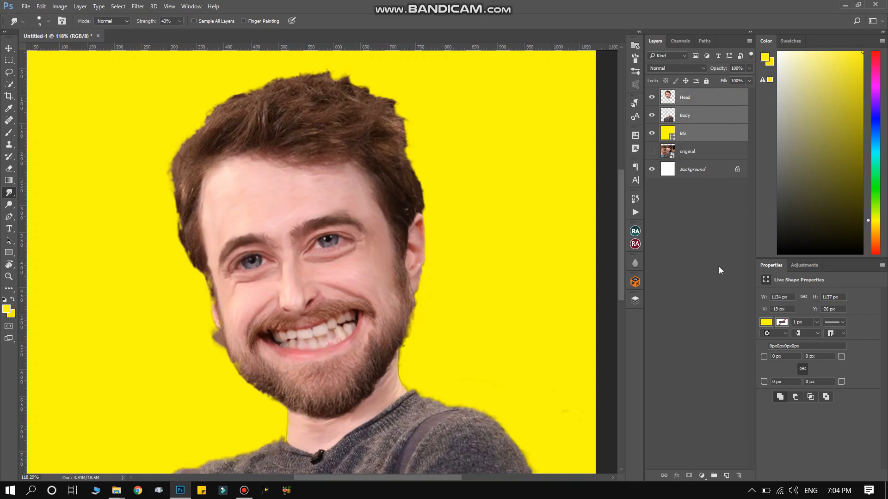
key("ctrl+g")
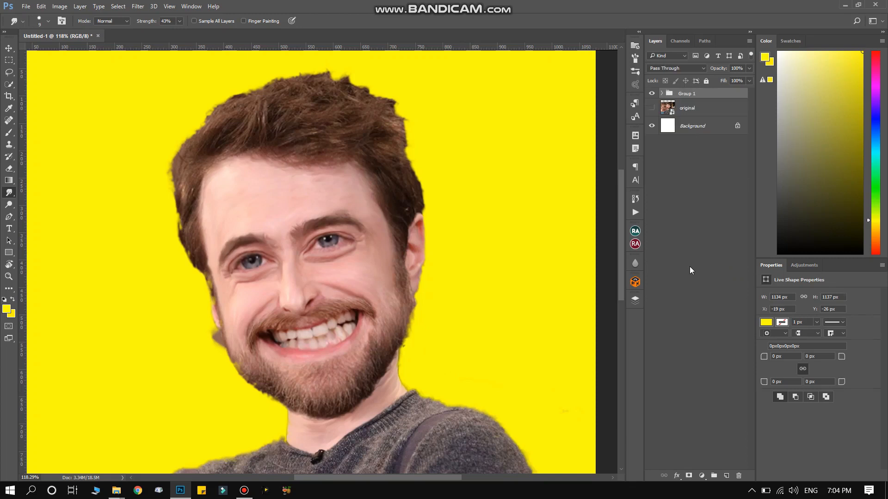
- Add a Brightness/Contrast adjustment above the Head layer inside the group, with Brightness 8 and Contrast 62
left_click(662, 94)
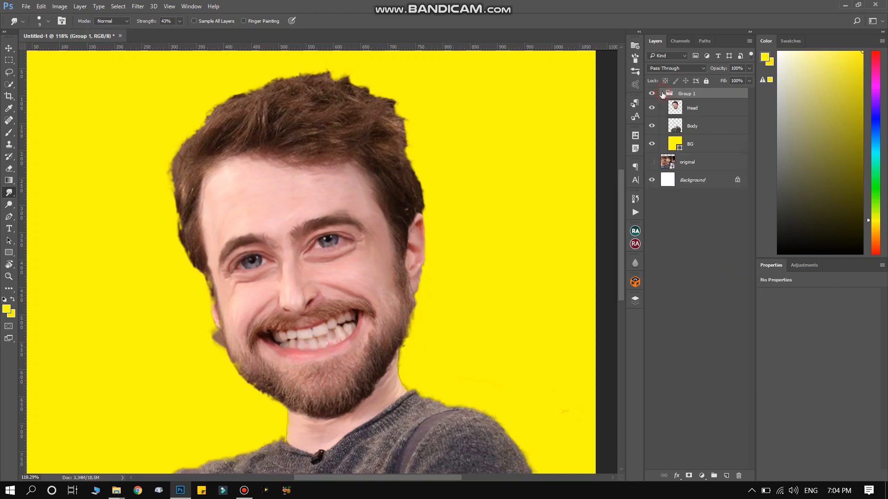
left_click(698, 107)
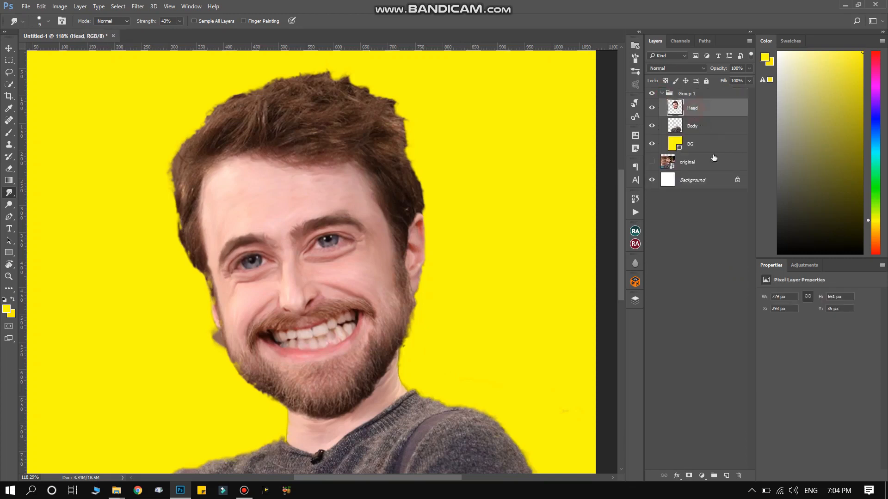
left_click(701, 476)
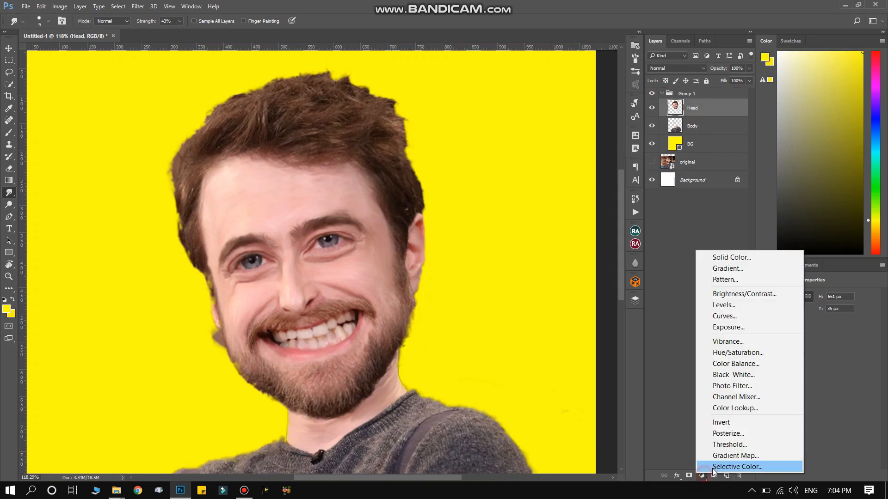
left_click(768, 295)
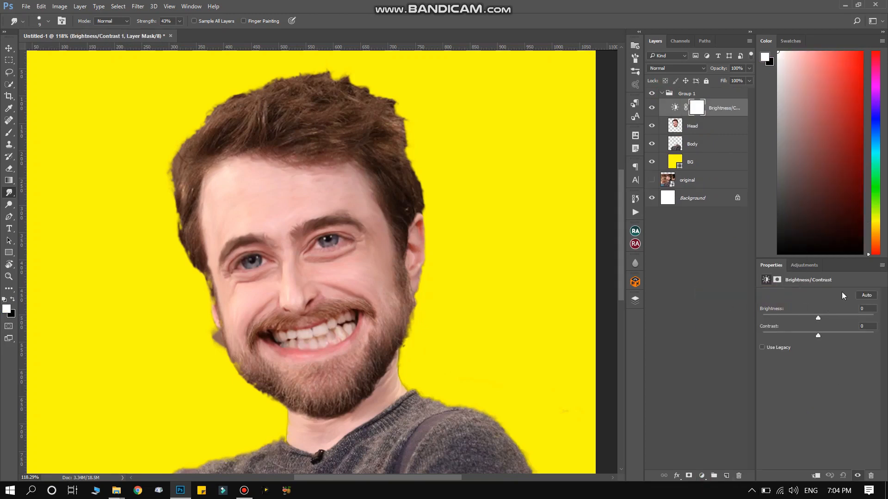
left_click_drag(818, 318, 854, 342)
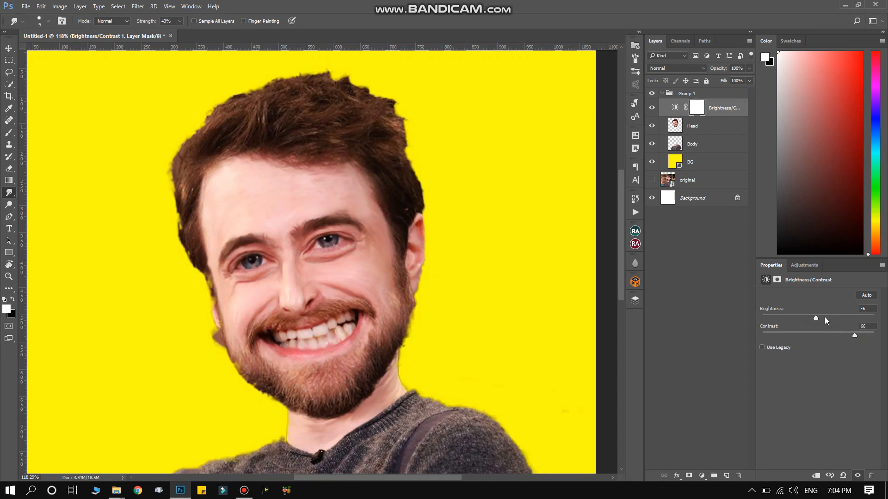
left_click_drag(818, 318, 813, 338)
mouse_move(867, 345)
left_mouse_down()
mouse_move(887, 345)
mouse_move(851, 342)
left_mouse_up()
left_click_drag(825, 318, 820, 318)
- Create a new empty layer directly above the Head layer, below the Brightness/Contrast adjustment
scroll(442, 377, "down", 3)
left_click_drag(441, 376, 403, 308)
scroll(354, 285, "up", 1)
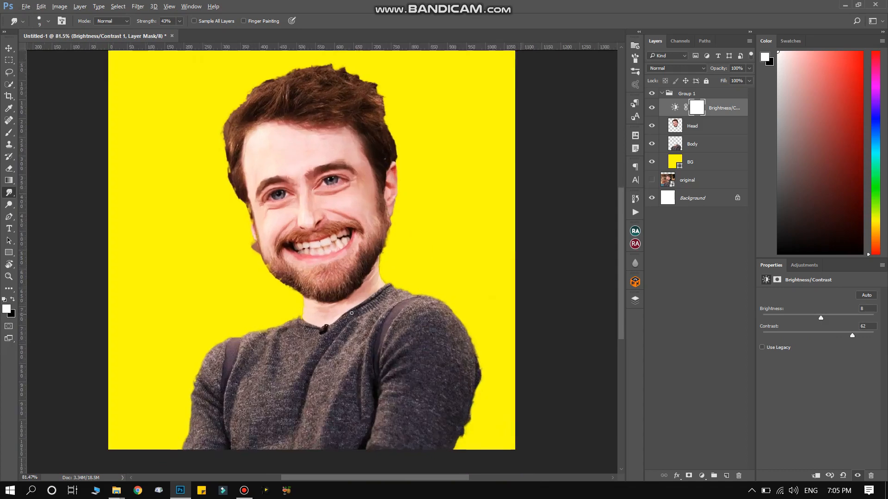
left_click_drag(352, 280, 341, 312)
left_click(703, 133)
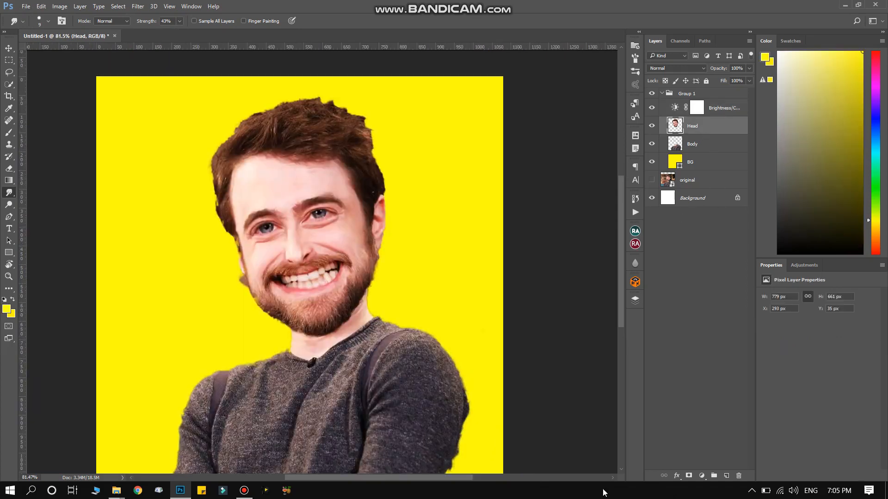
left_click(726, 478)
left_click(723, 114)
left_click(705, 132)
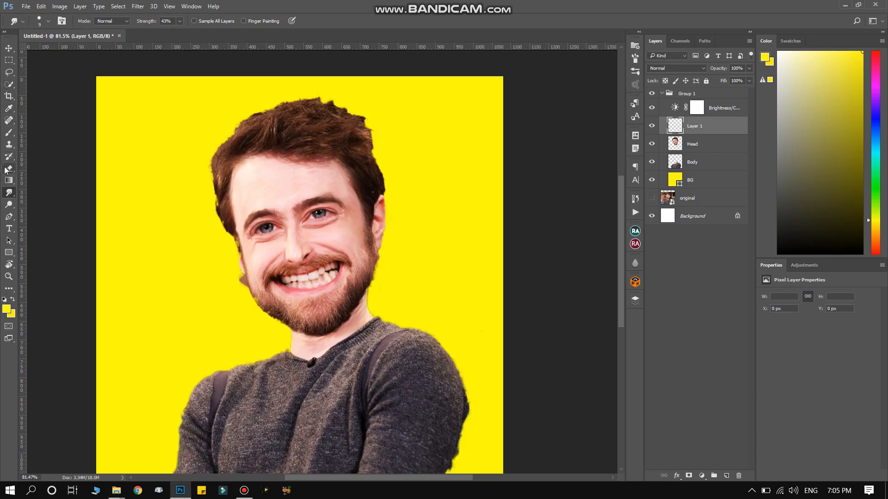
- Set up a soft round 25 px brush and sample the yellow background as the paint color
left_click(9, 132)
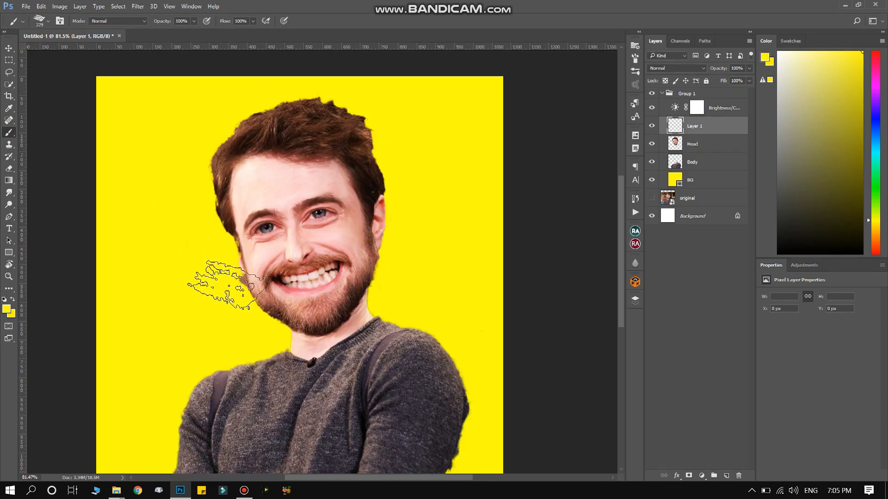
right_click(178, 243)
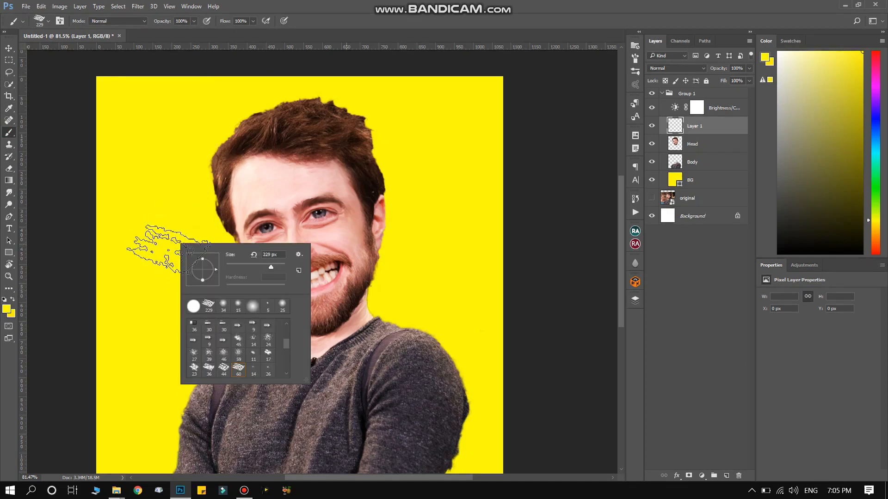
left_click(193, 307)
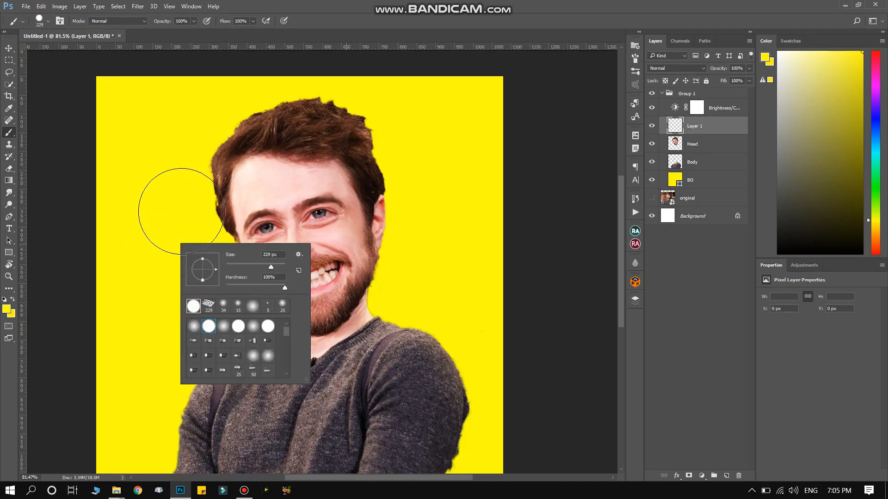
mouse_move(179, 210)
left_mouse_down()
mouse_move(162, 216)
mouse_move(159, 86)
left_mouse_up()
mouse_move(195, 330)
left_mouse_down()
mouse_move(185, 274)
mouse_move(181, 298)
mouse_move(179, 289)
left_mouse_up()
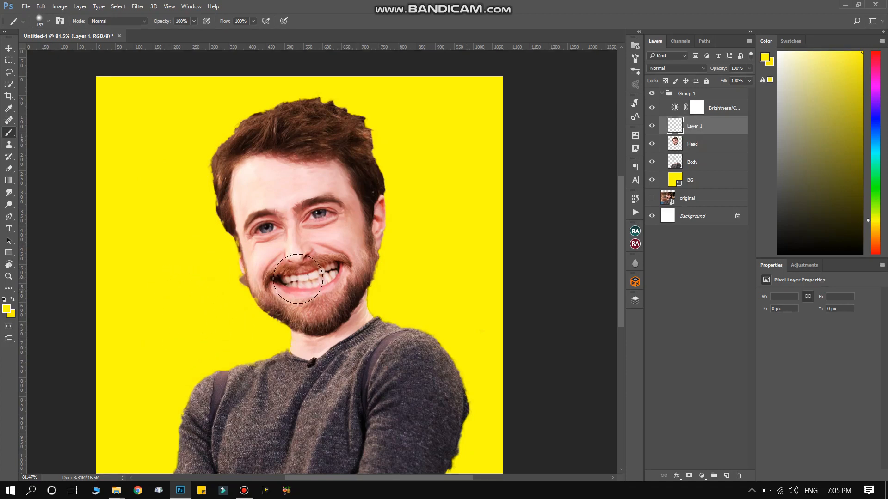
left_click_drag(231, 259, 204, 264)
left_click(135, 209, "alt")
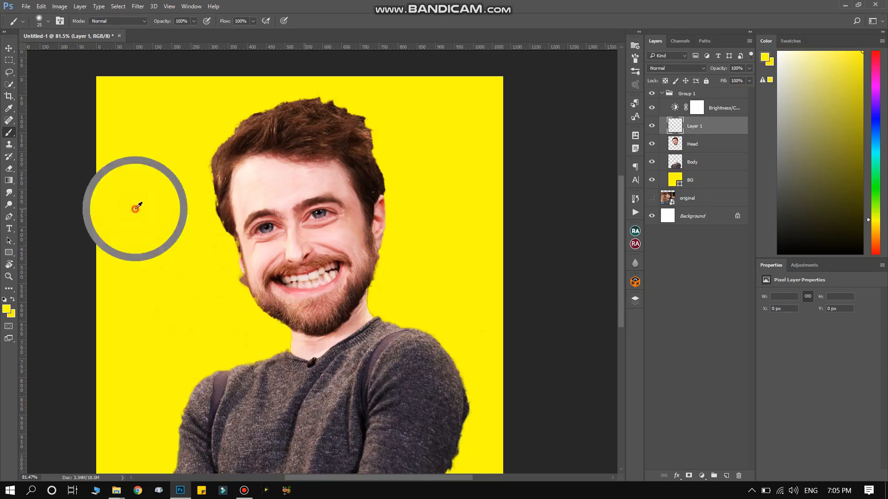
left_click(132, 210, "alt")
- Paint yellow over the leftover brown patch beside the image-left jaw and clean up the outline of the beard and hair
scroll(248, 322, "up", 5)
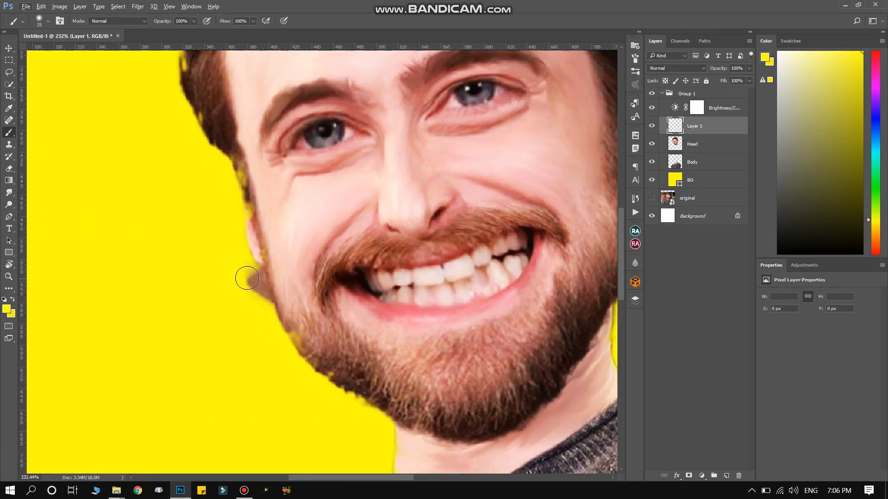
left_click_drag(235, 258, 256, 295)
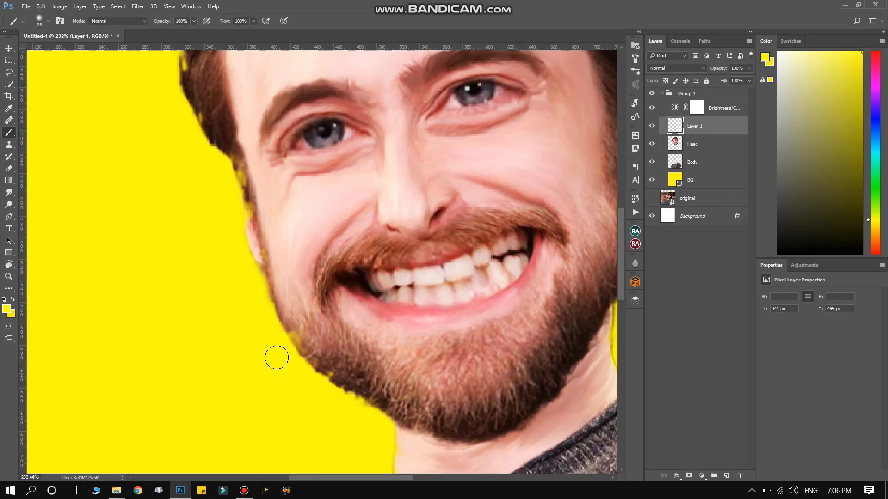
right_click(214, 165, "alt")
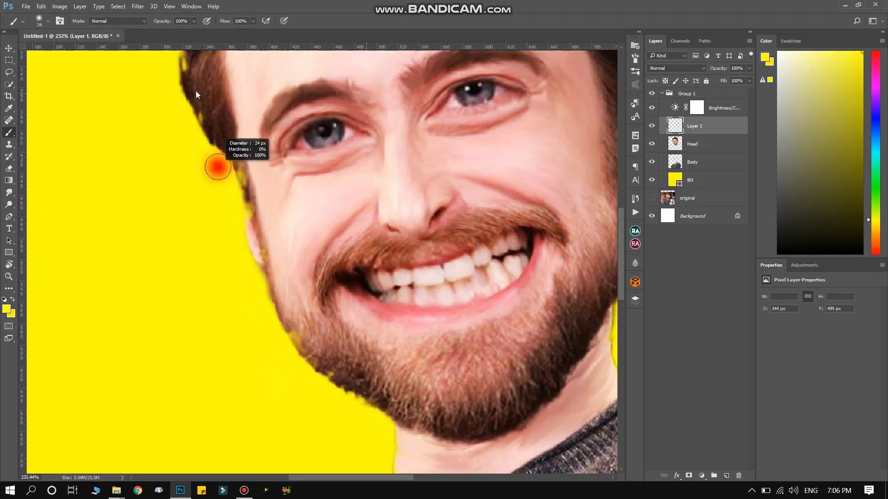
left_click_drag(218, 174, 234, 351)
left_click_drag(196, 234, 234, 76)
mouse_move(240, 70)
left_mouse_down()
mouse_move(220, 244)
mouse_move(273, 179)
mouse_move(527, 131)
mouse_move(567, 178)
left_mouse_up()
mouse_move(587, 155)
left_mouse_down()
mouse_move(338, 134)
mouse_move(410, 229)
mouse_move(376, 134)
left_mouse_up()
scroll(377, 134, "down", 7)
- Paint yellow along the fuzzy edges of the sweater's shoulders and sleeves to clean up the body outline
scroll(391, 291, "up", 5)
mouse_move(392, 300)
left_mouse_down()
mouse_move(364, 418)
mouse_move(397, 294)
left_mouse_up()
left_click_drag(373, 323, 363, 273)
left_click_drag(161, 412, 148, 446)
left_click_drag(248, 414, 494, 260)
mouse_move(414, 274)
left_mouse_down()
mouse_move(215, 335)
mouse_move(170, 444)
left_mouse_up()
left_click_drag(171, 445, 228, 215)
left_click_drag(196, 281, 190, 370)
left_click_drag(601, 339, 247, 418)
left_click_drag(264, 428, 321, 293)
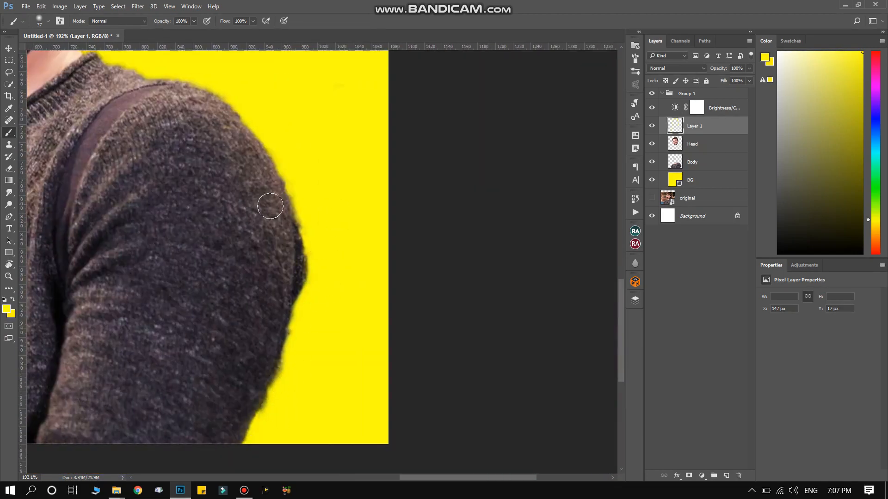
- Add a Vibrance adjustment layer above the Brightness/Contrast layer and adjust its vibrance and saturation
scroll(269, 207, "down", 2)
mouse_move(189, 137)
left_mouse_down()
mouse_move(257, 280)
mouse_move(245, 261)
left_mouse_up()
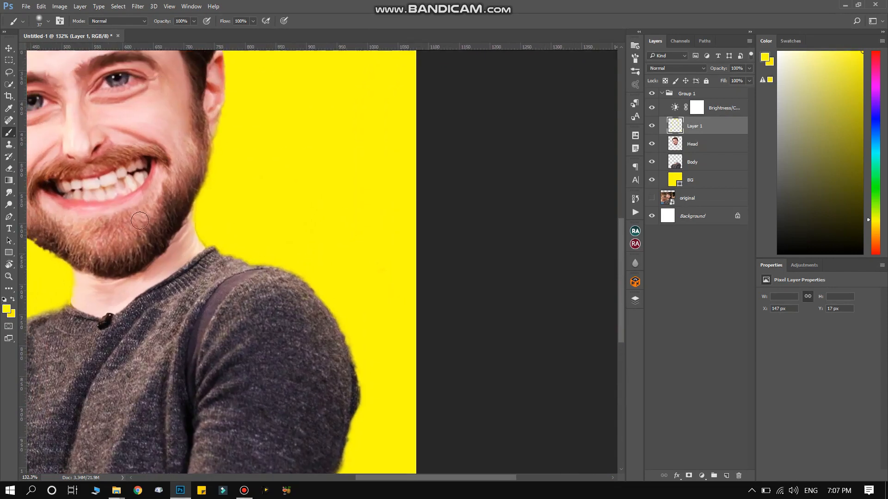
scroll(139, 220, "down", 2)
left_click_drag(153, 222, 285, 302)
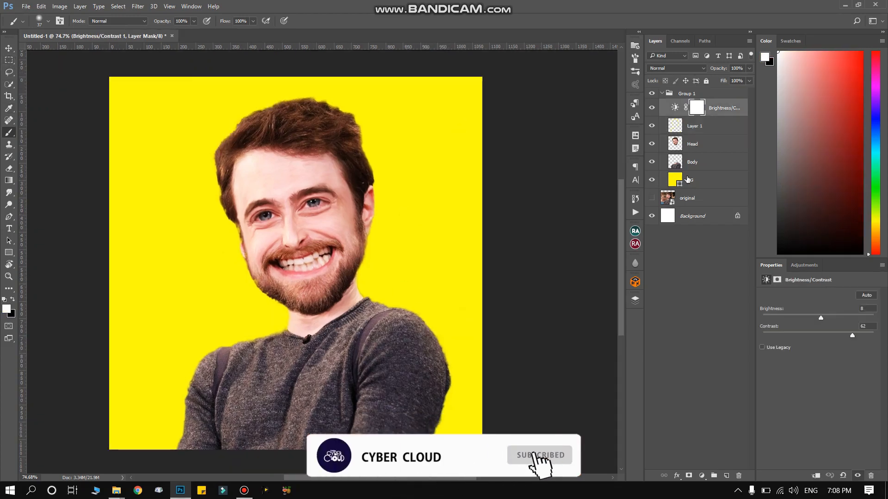
left_click(702, 475)
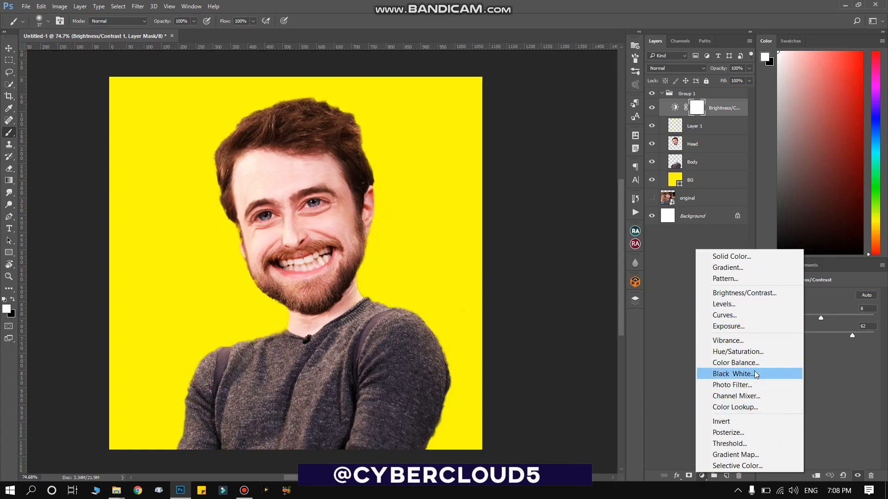
left_click(748, 340)
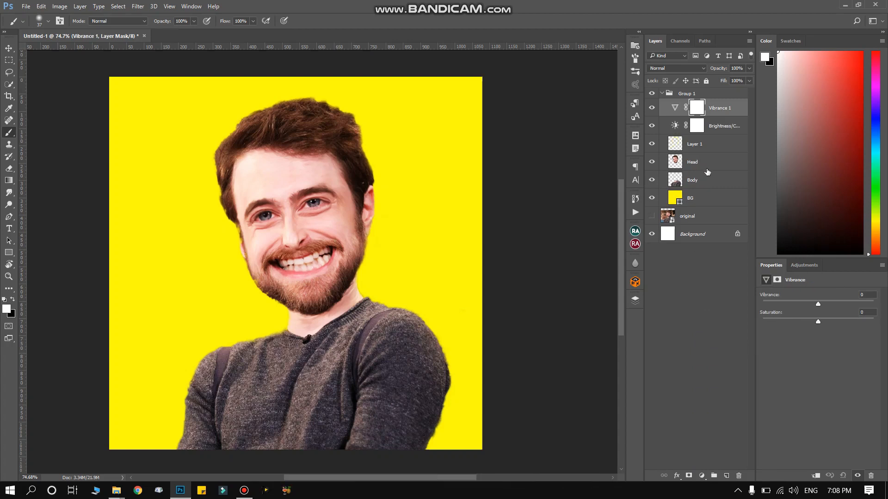
left_click_drag(819, 322, 798, 316)
left_click(678, 477)
left_click(701, 476)
left_click(742, 376)
left_click(719, 109)
key("Delete")
- Add a Color Balance adjustment above the Vibrance layer with midtones at Cyan-Red -18, Magenta-Green +6 and Yellow-Blue -22
left_click(702, 475)
left_click(745, 366)
left_click_drag(806, 332, 809, 338)
key("v")
scroll(401, 338, "down", 5)
scroll(401, 339, "up", 4)
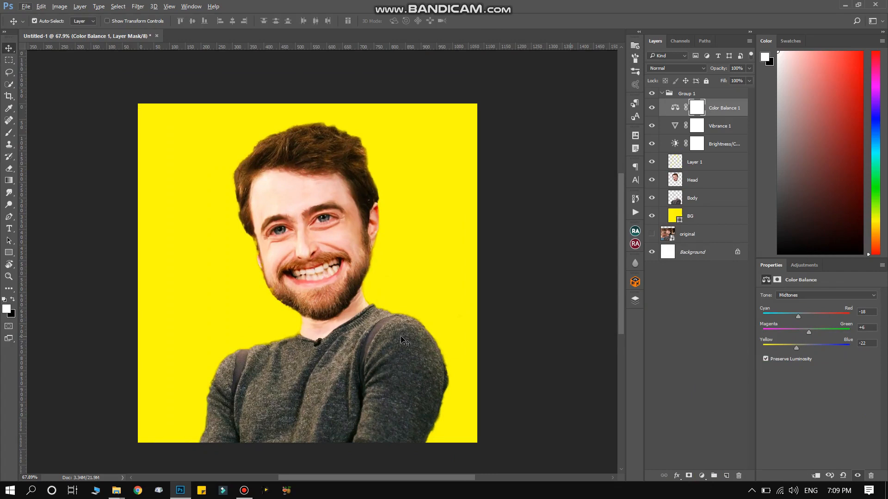